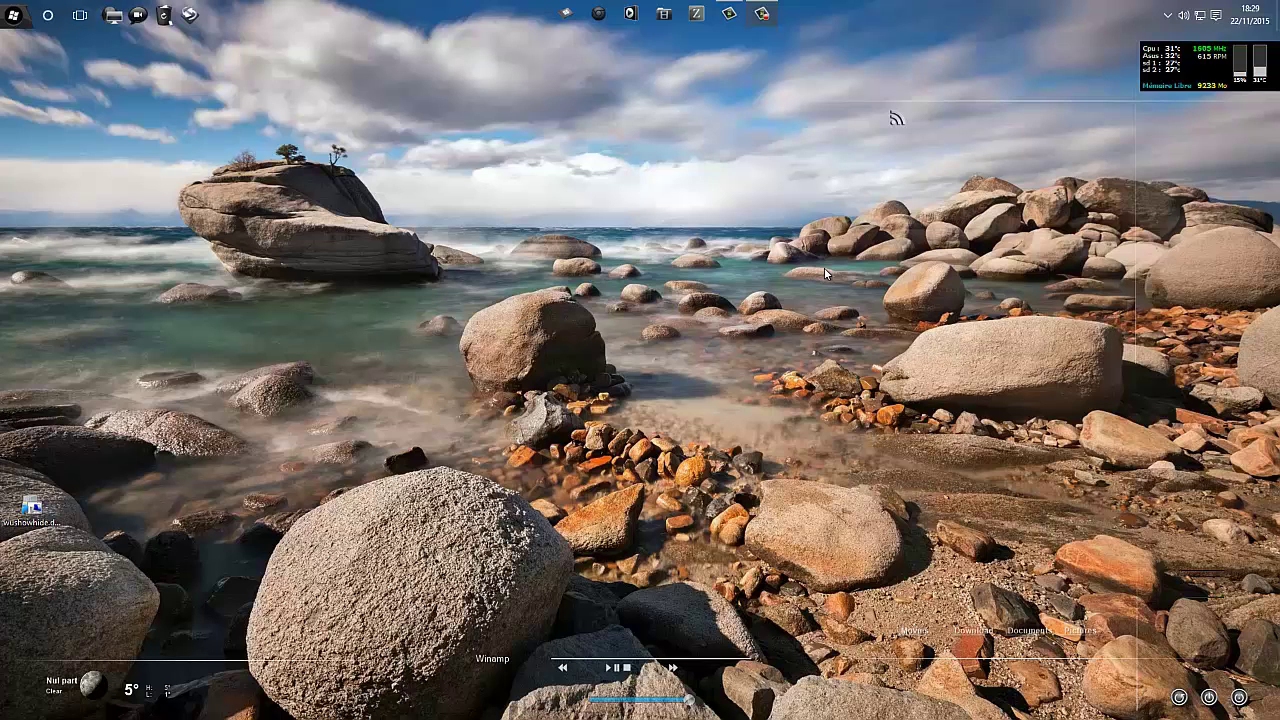
Step: View the Windows Update page under Mise à jour et sécurité in the system settings, and close the settings window
left_click(1216, 15)
left_click(1236, 628)
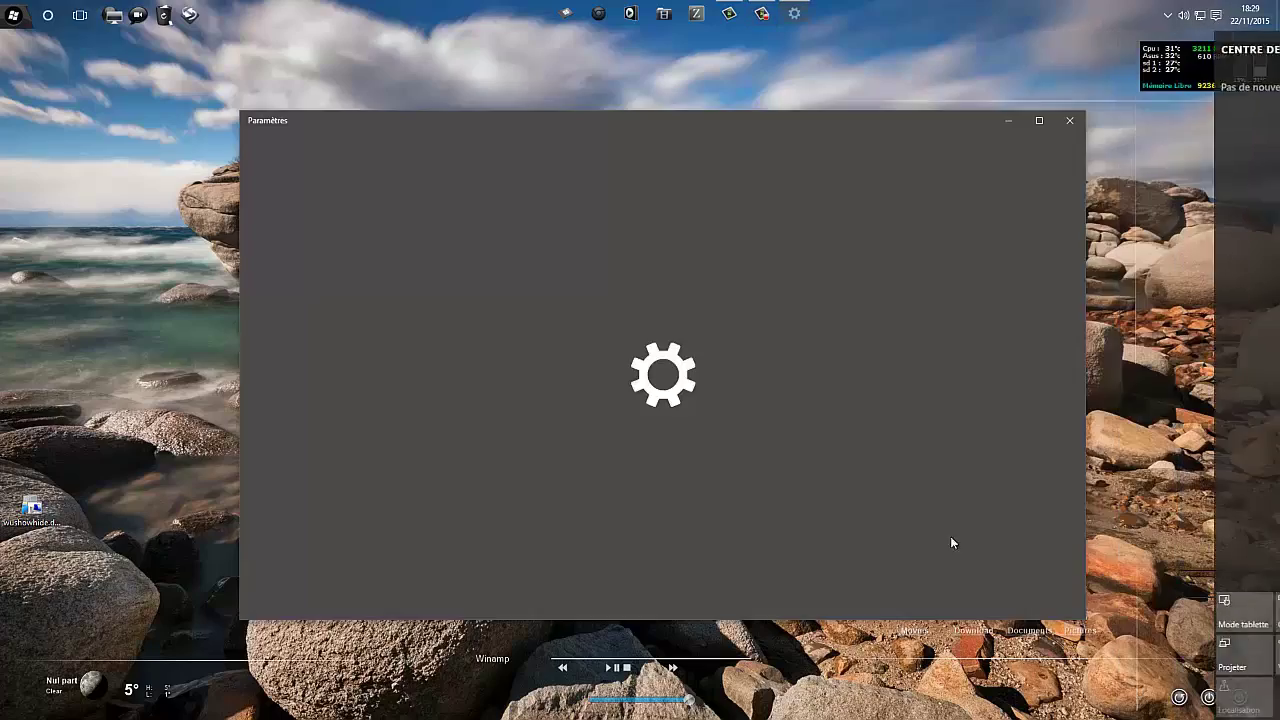
left_click(800, 457)
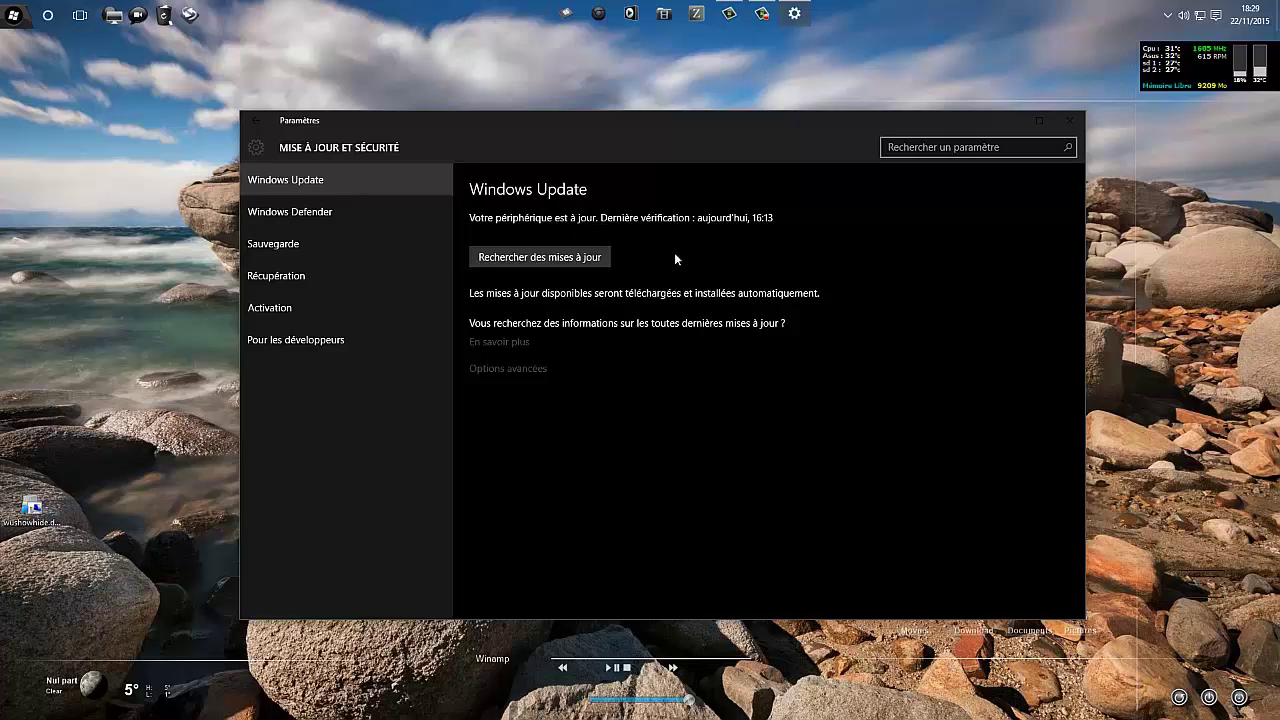
left_click(1070, 122)
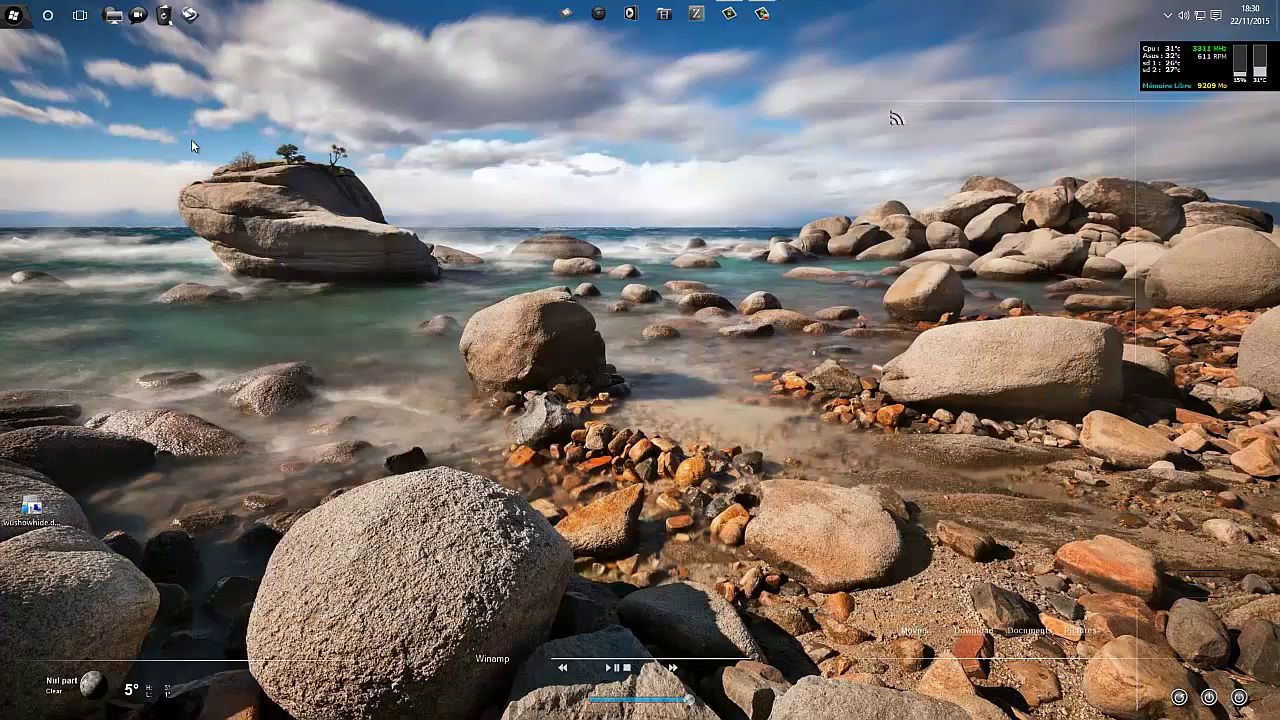
Step: Open the Services console by running services.msc
right_click(444, 164)
left_click(510, 310)
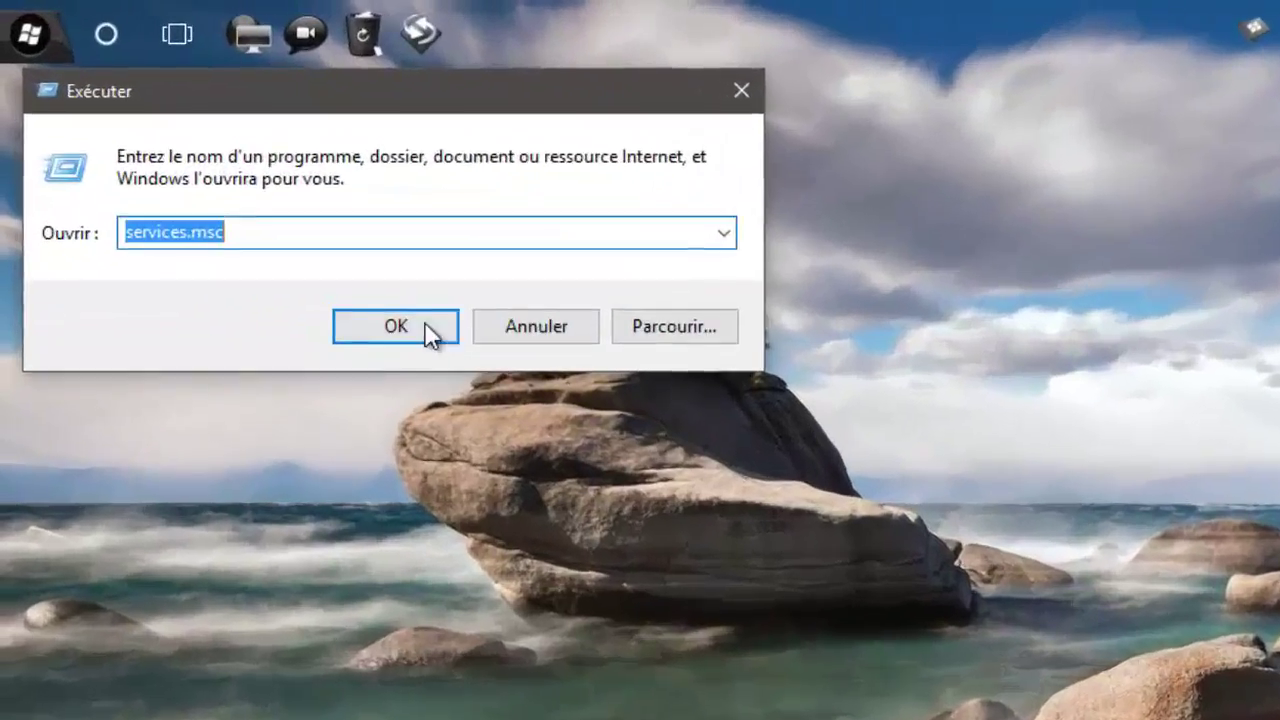
left_click(178, 147)
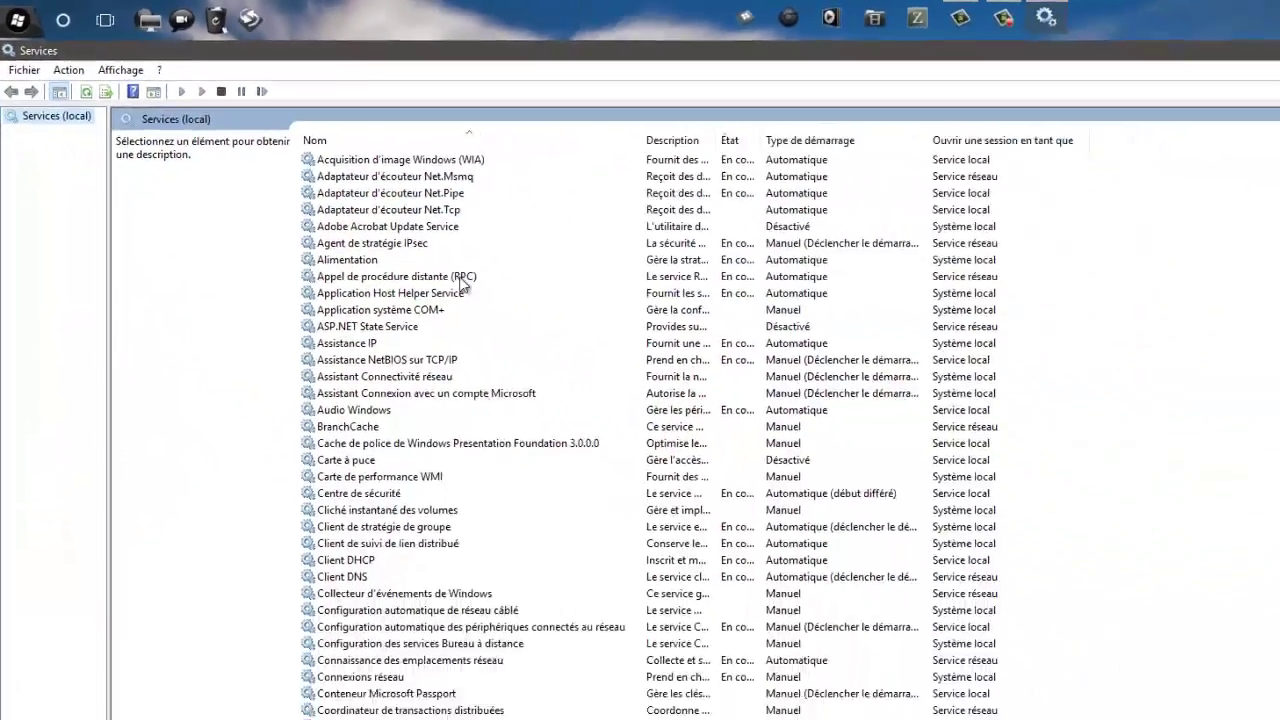
Step: Find the Windows Update service in the list and open its properties
scroll(598, 361, "down", 20)
scroll(598, 361, "down", 15)
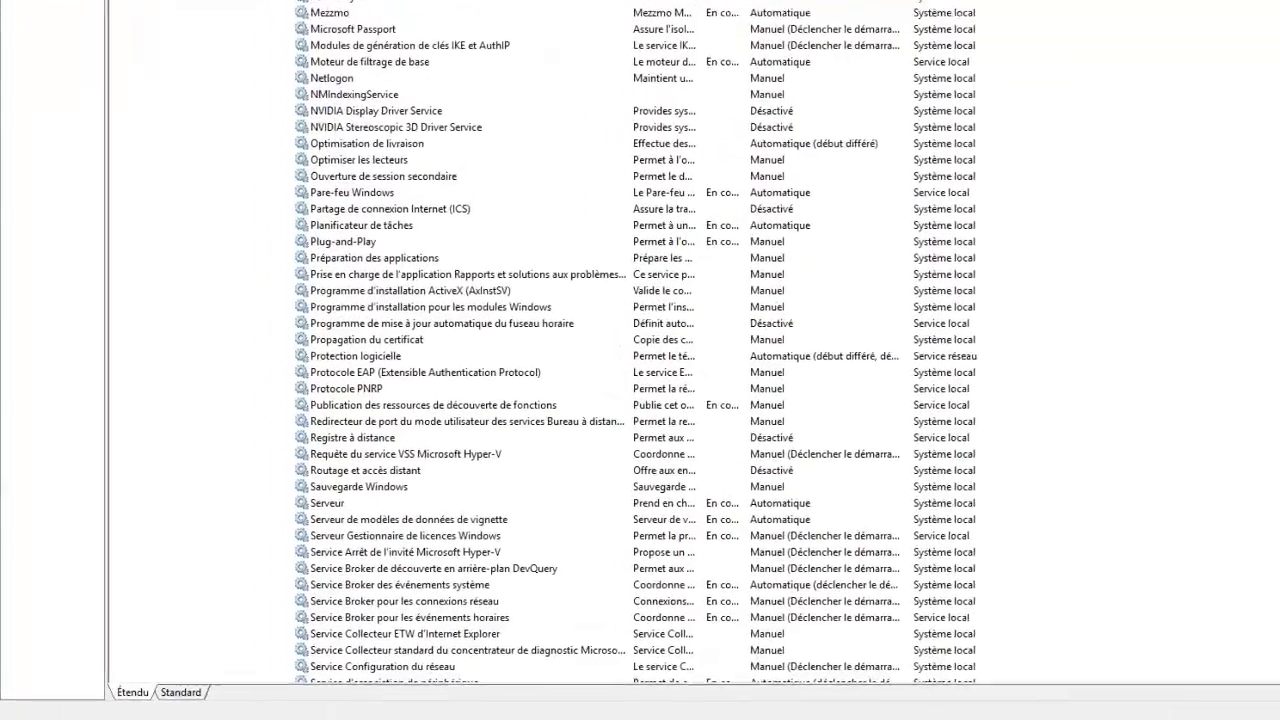
left_click(287, 481)
key("w")
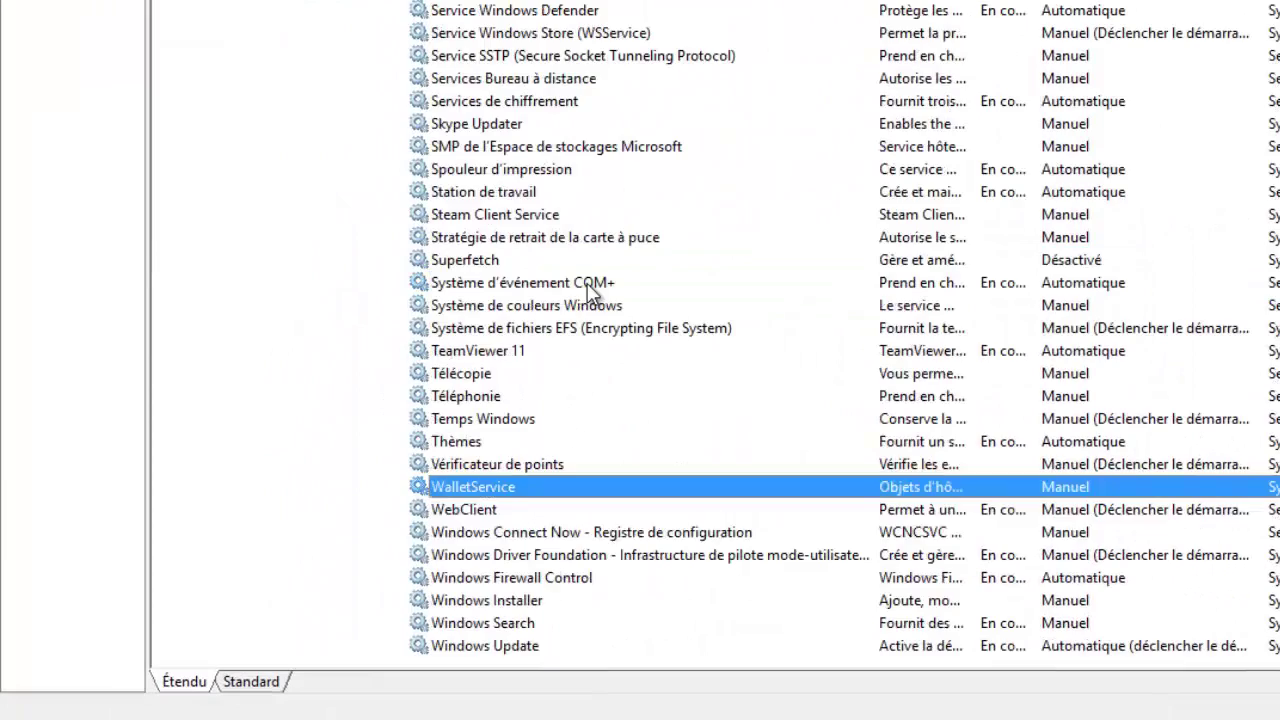
key("i")
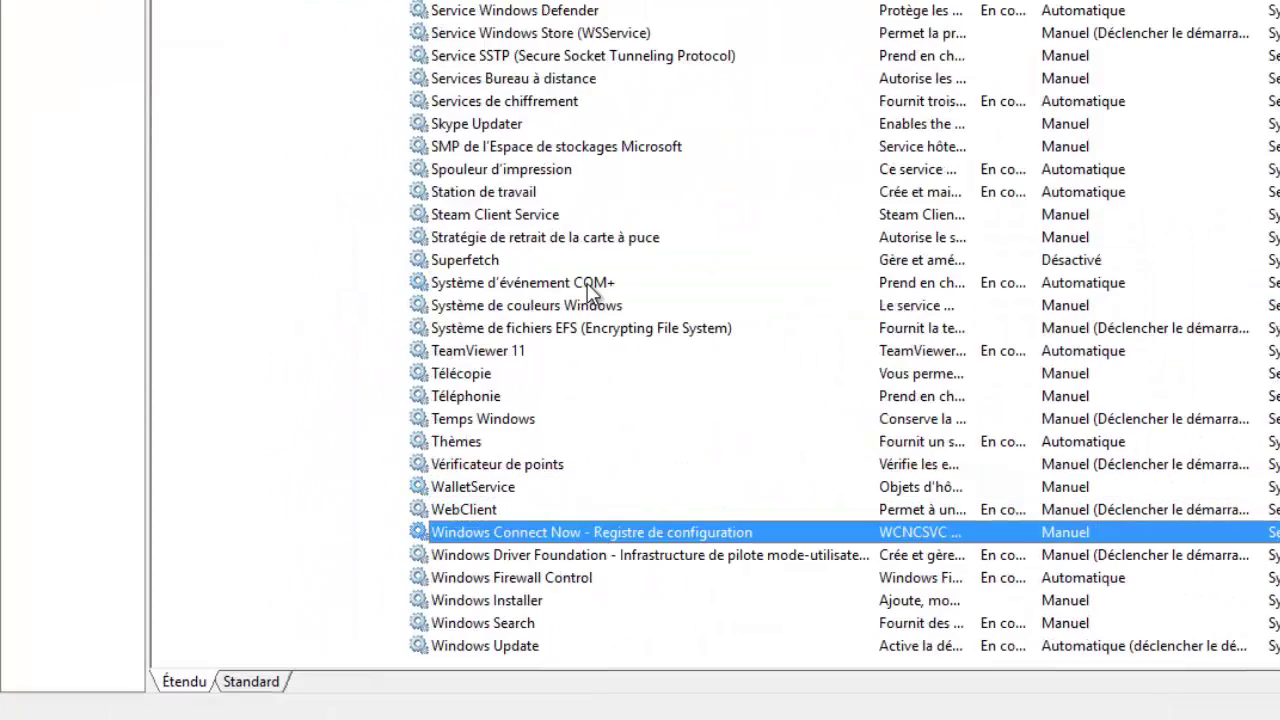
left_click(484, 651)
right_click(553, 652)
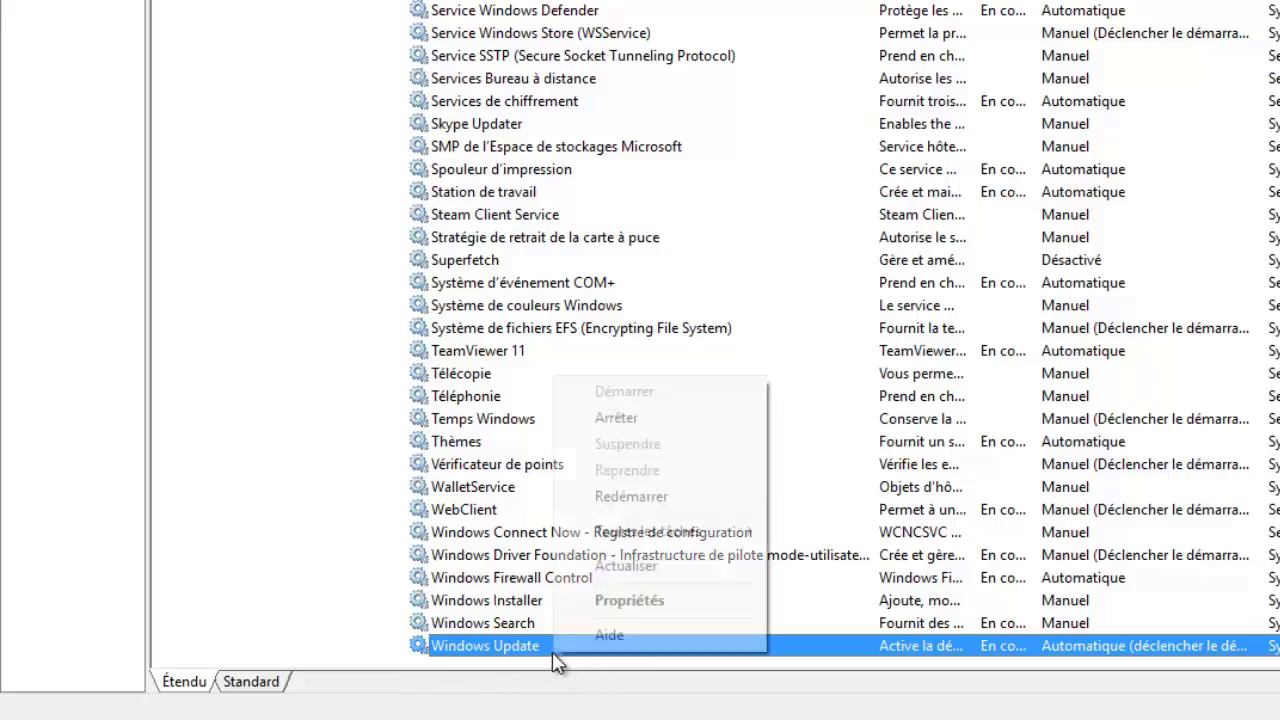
left_click(629, 600)
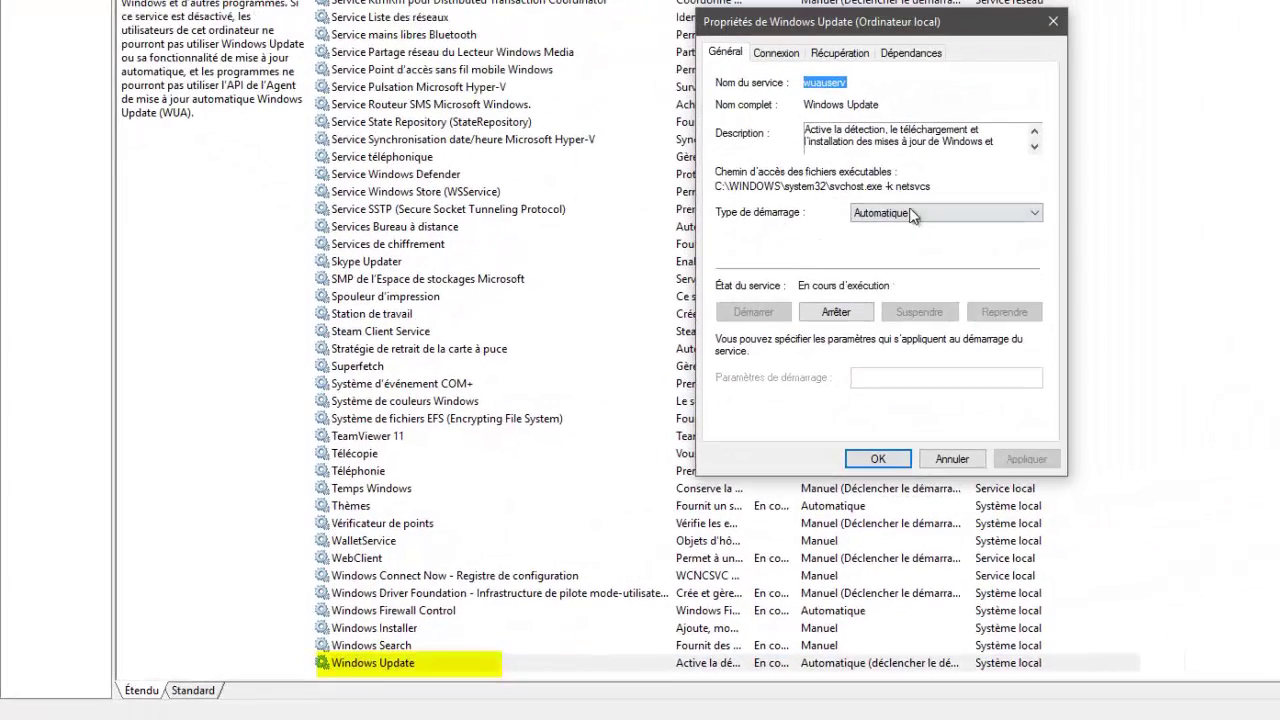
Step: Review the startup type choices of the Windows Update service, including Désactivé, and close its properties without applying a change
left_click(912, 214)
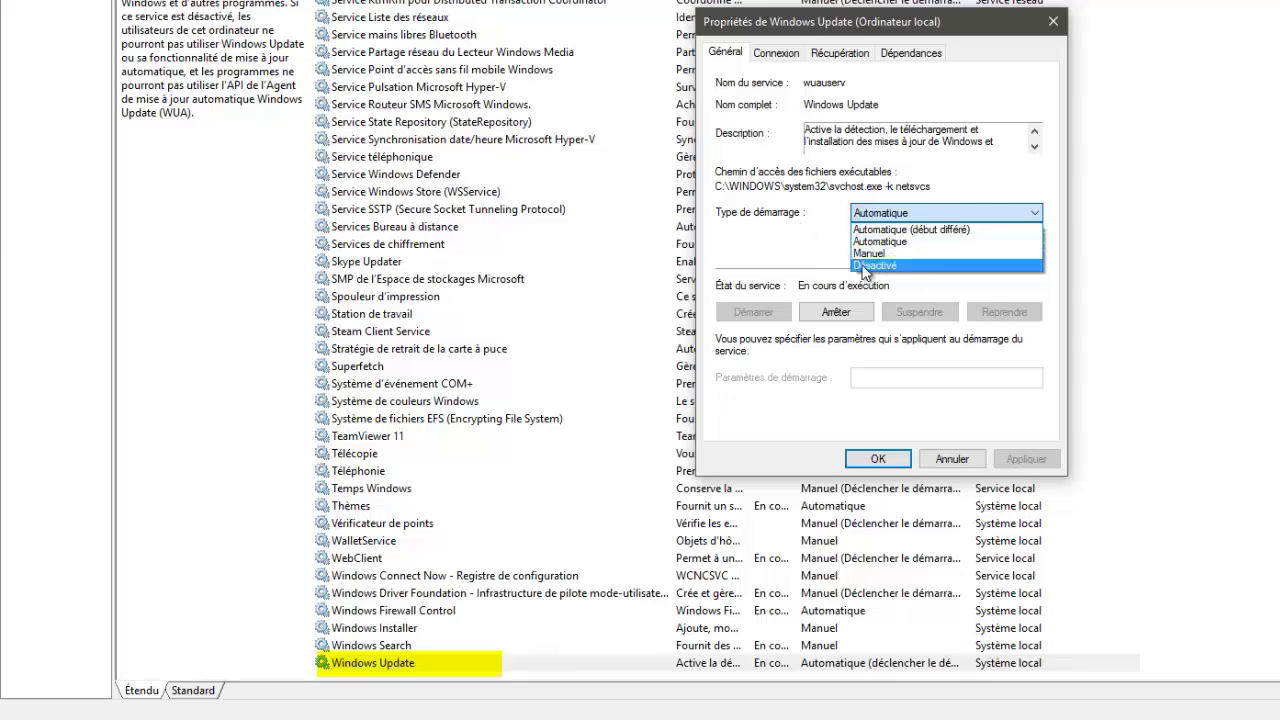
left_click(868, 351)
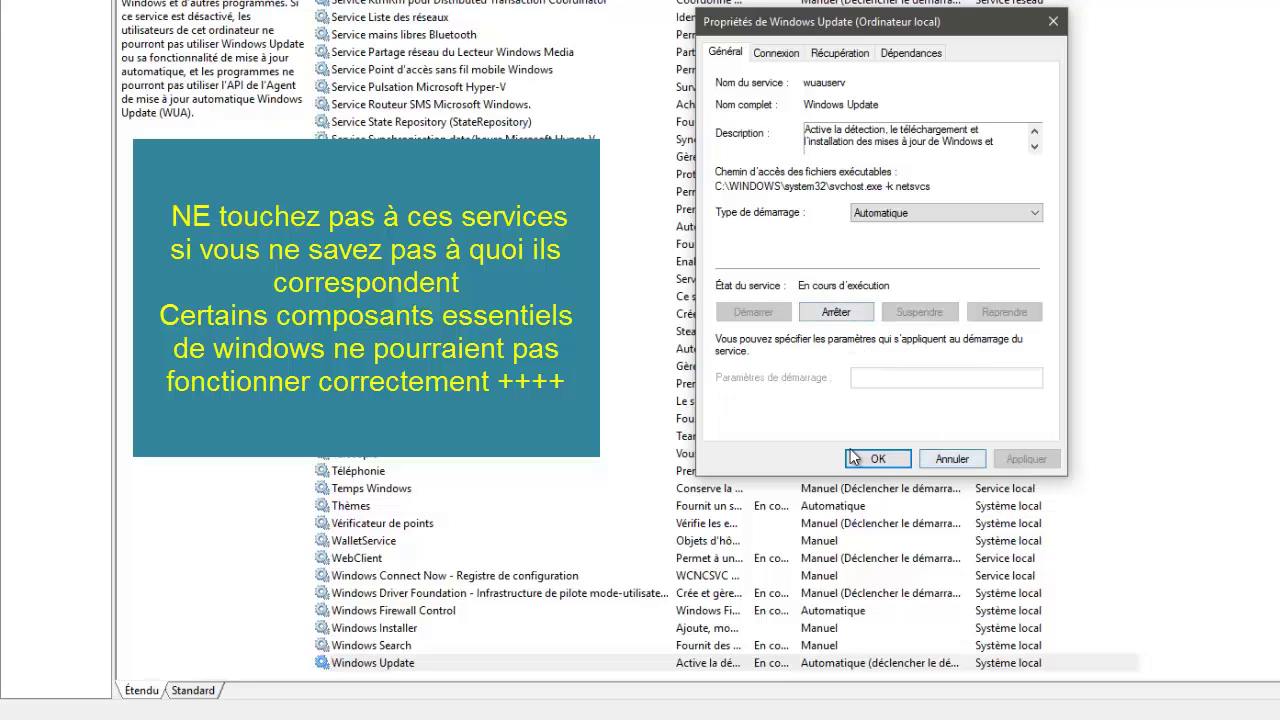
left_click(1054, 22)
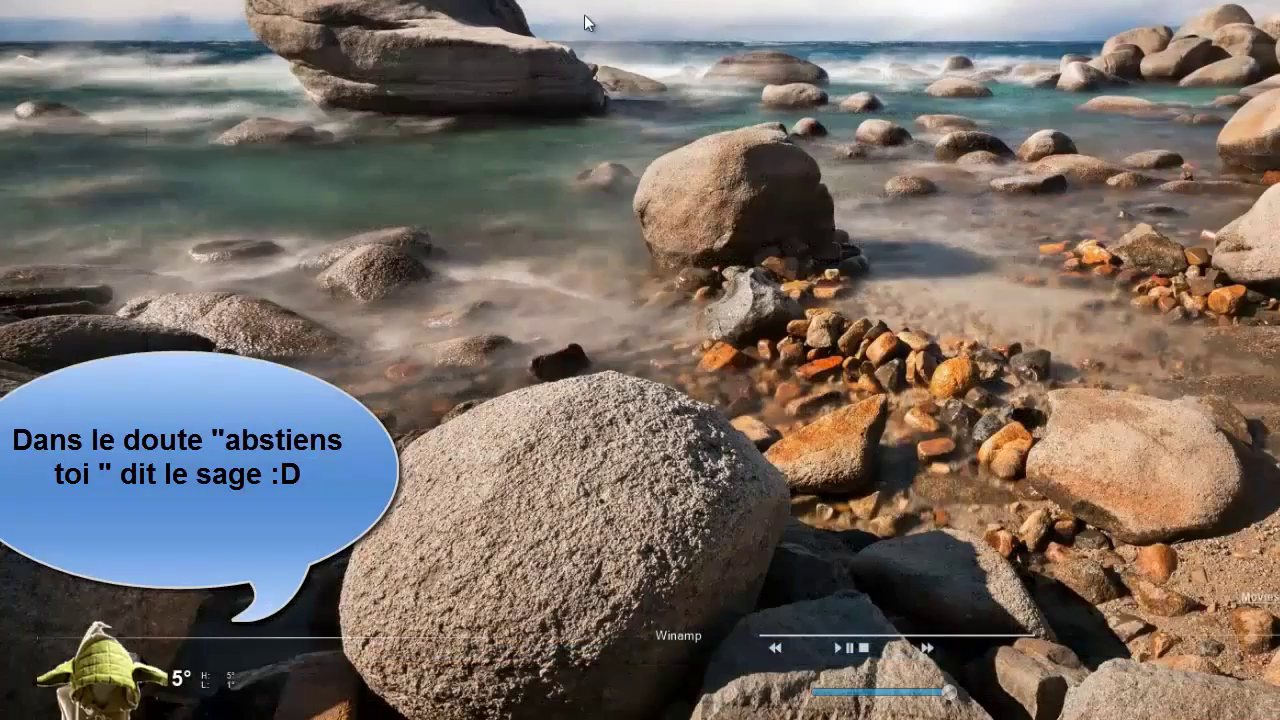
Step: Open the local Group Policy Editor by running gpedit.msc
right_click(584, 14)
left_click(470, 352)
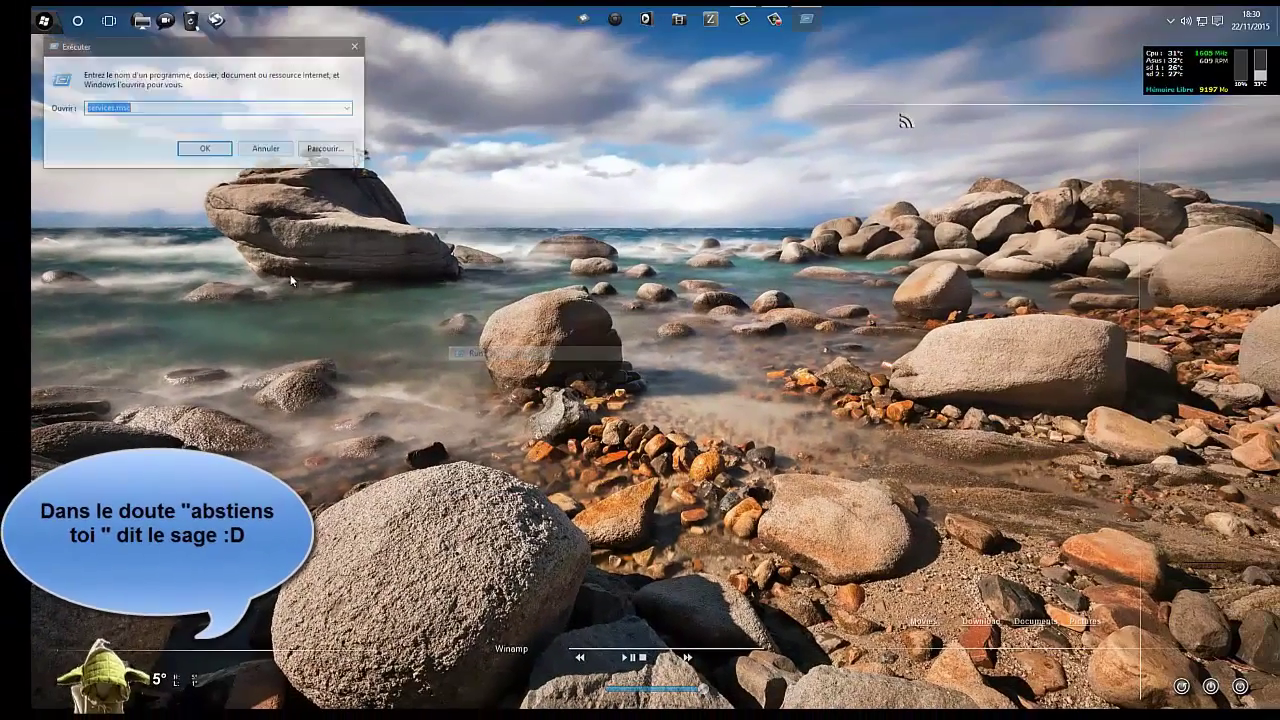
left_click(348, 108)
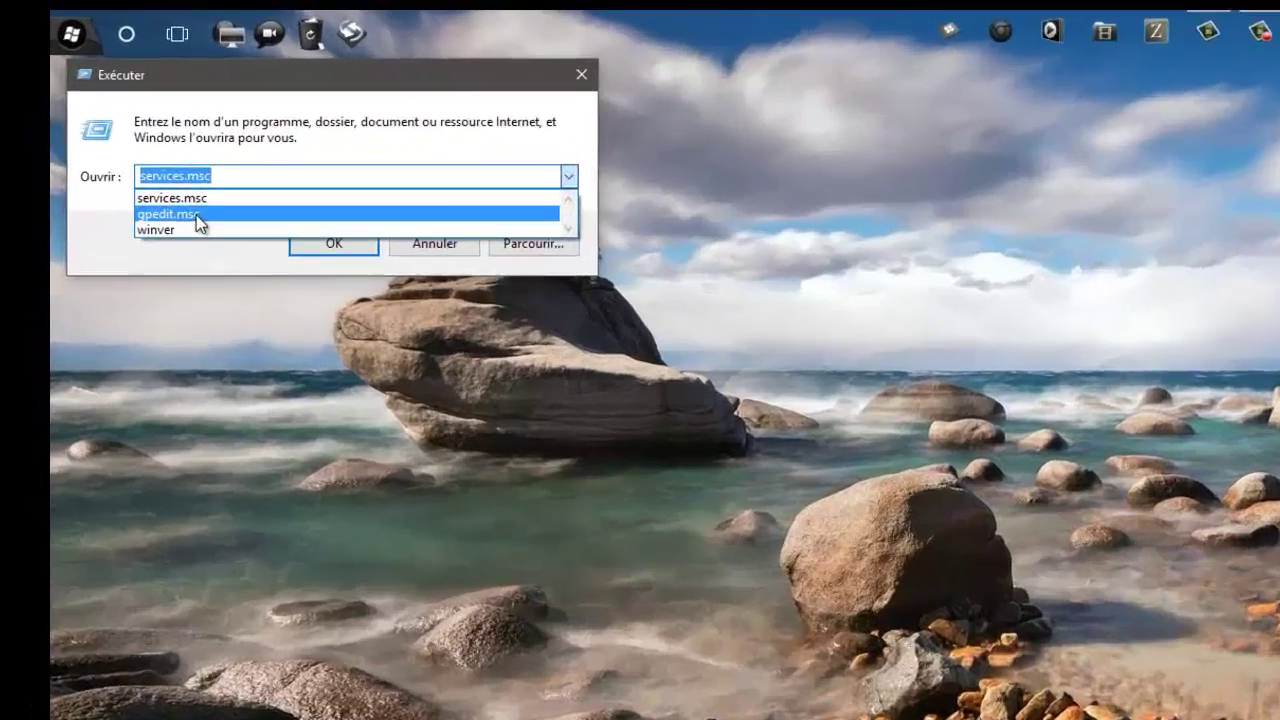
left_click(175, 132)
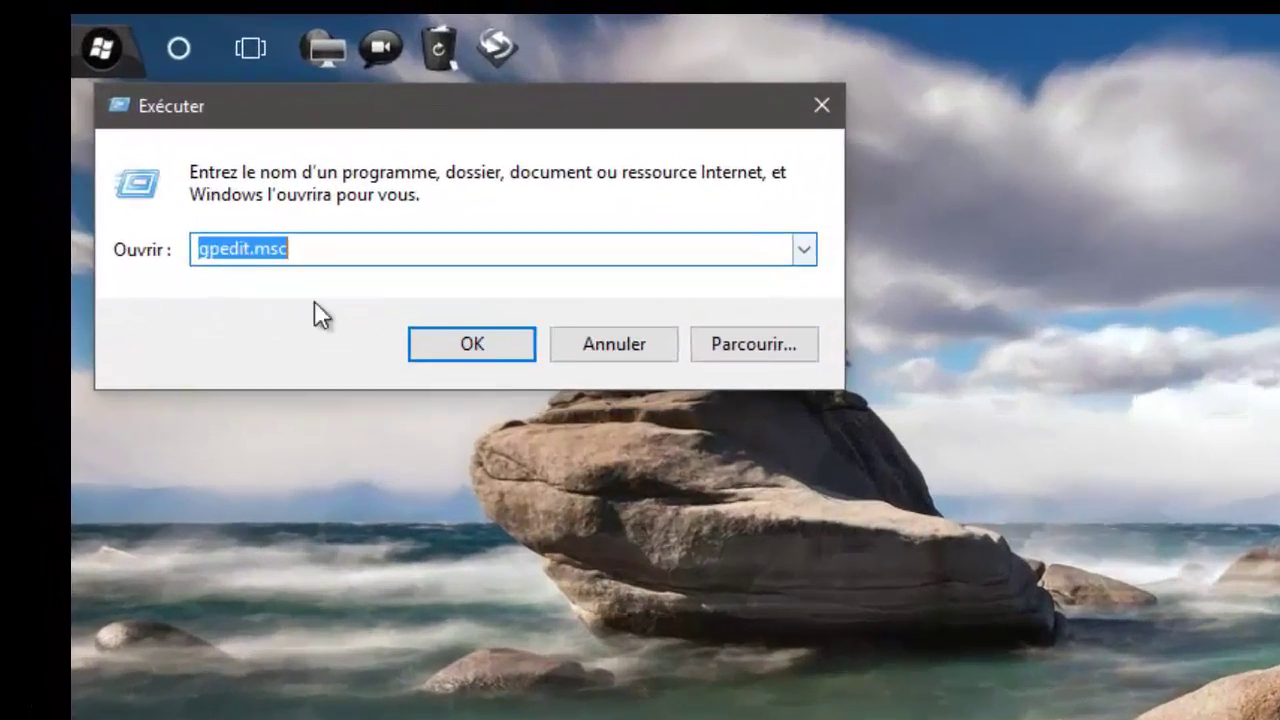
key("Return")
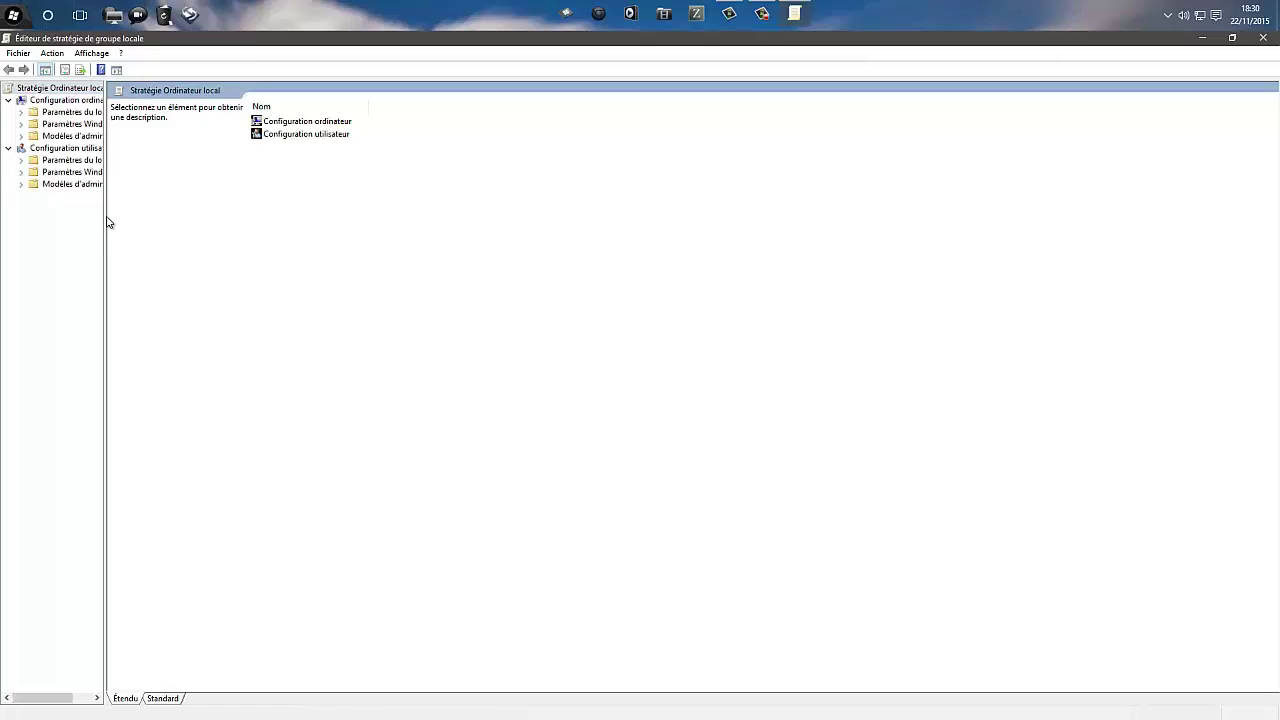
Step: Widen the policy tree and show the Windows Update policies under Configuration ordinateur, Modèles d'administration, Composants Windows
left_click_drag(108, 216, 298, 247)
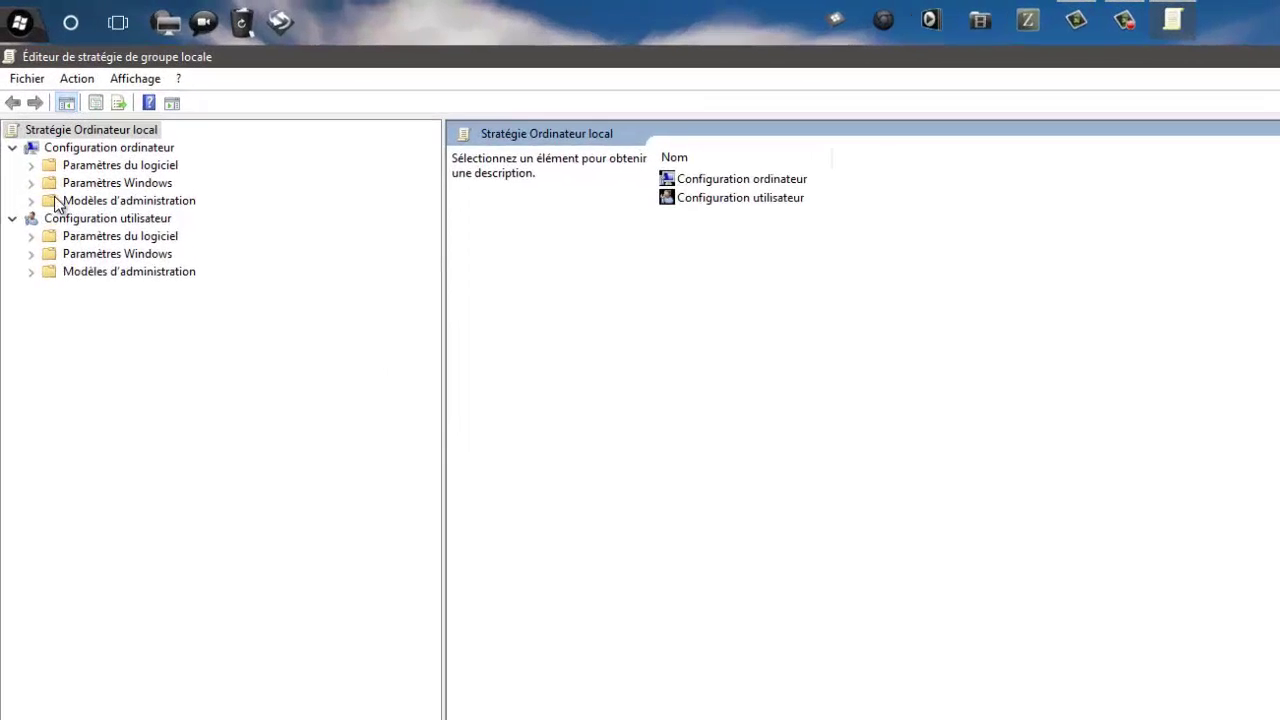
double_click(134, 199)
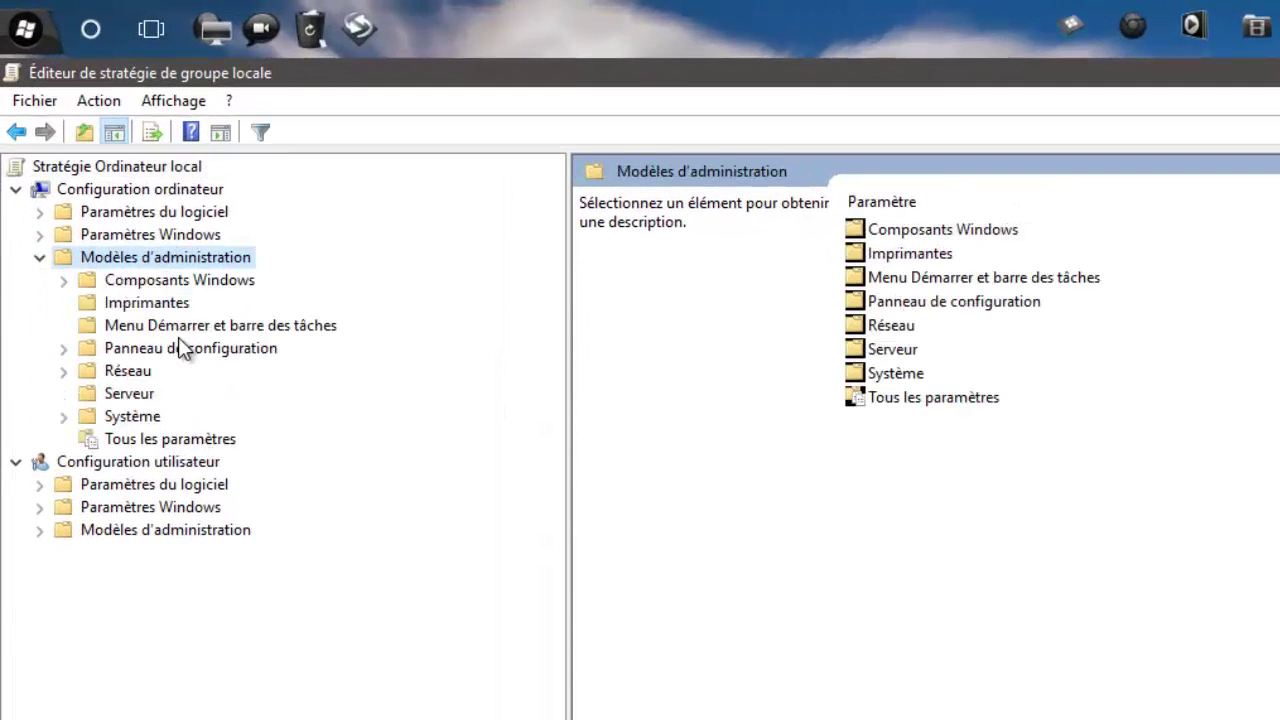
double_click(142, 279)
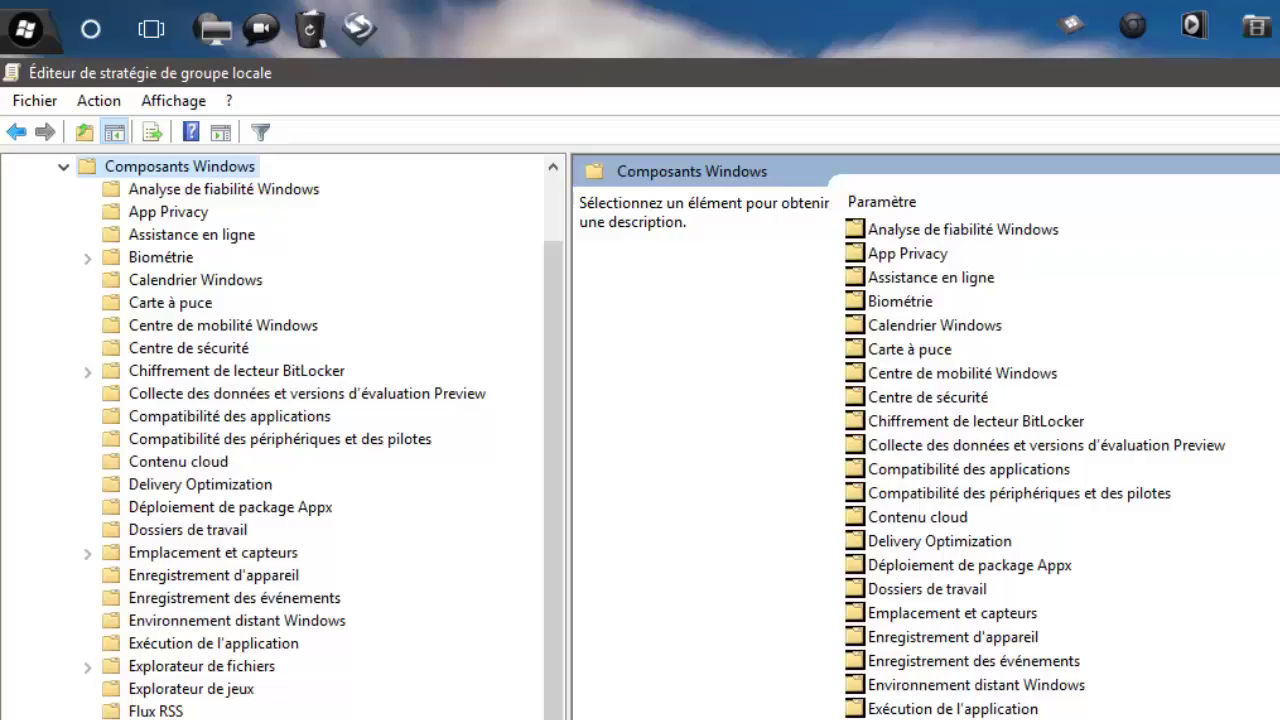
scroll(270, 450, "down", 12)
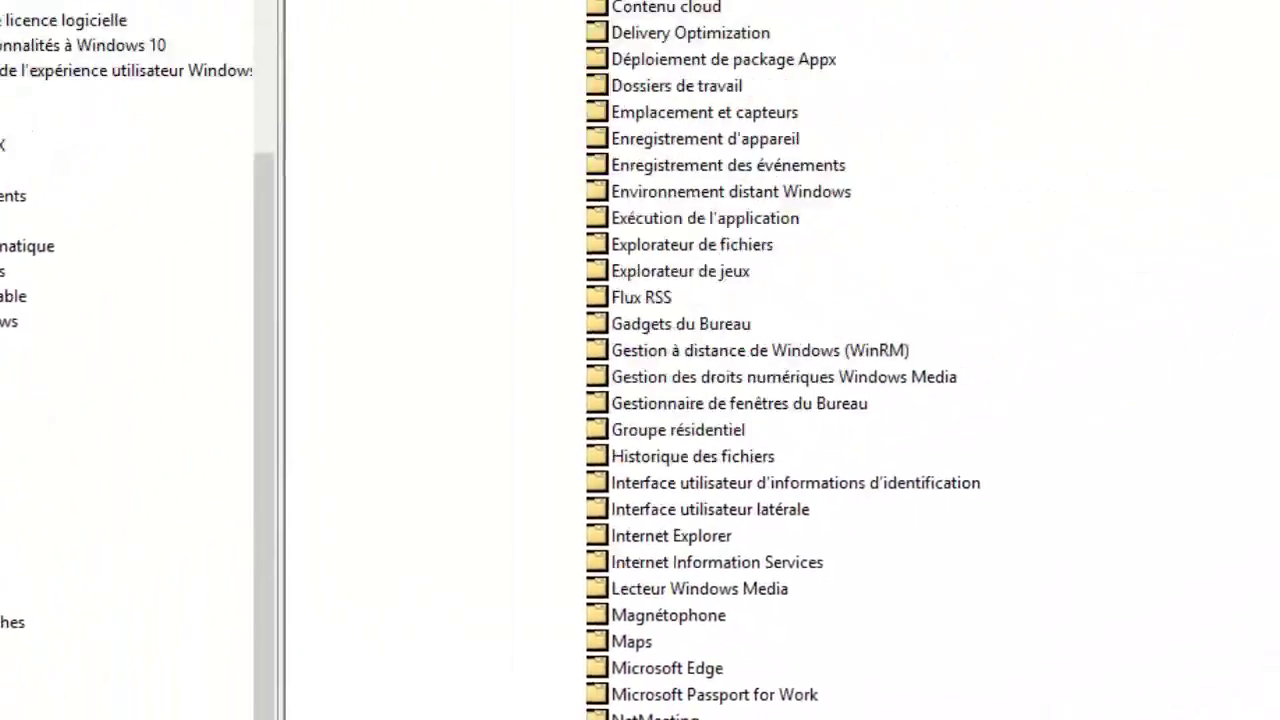
left_click_drag(560, 14, 800, 178)
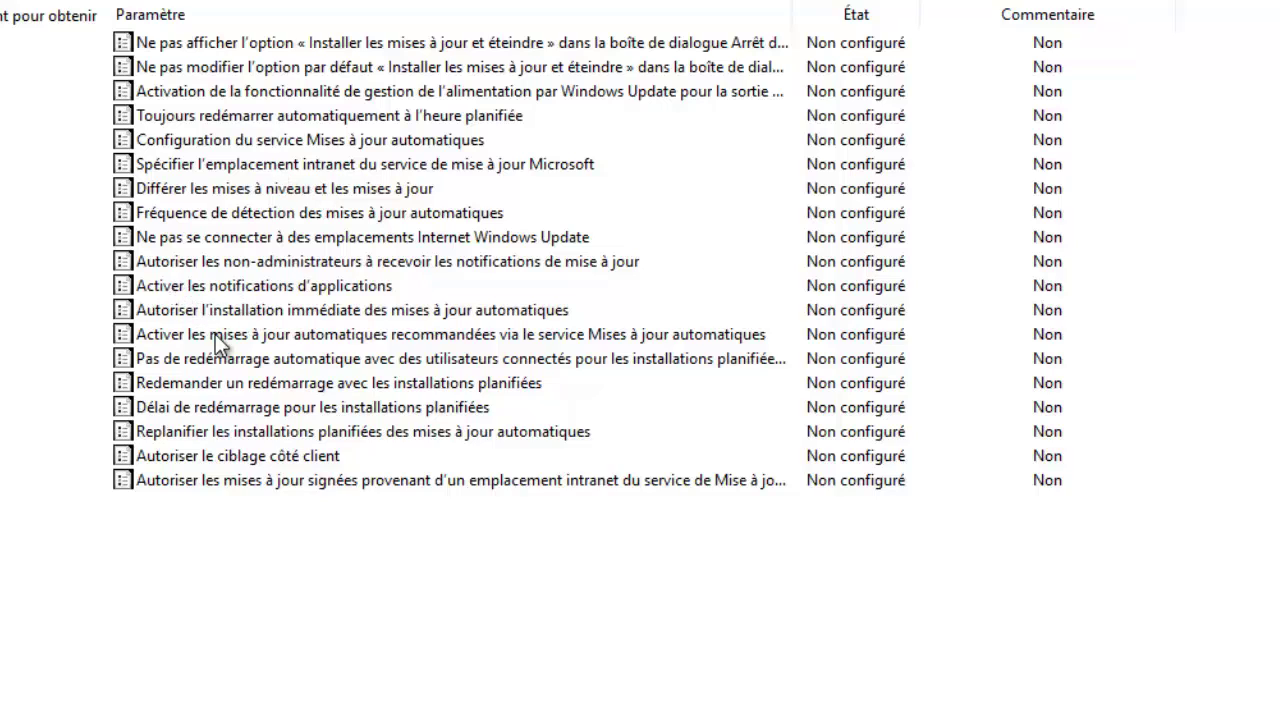
Step: View the policy "Ne pas se connecter à des emplacements Internet Windows Update", cancel it without changes, and close the policy editor
double_click(518, 238)
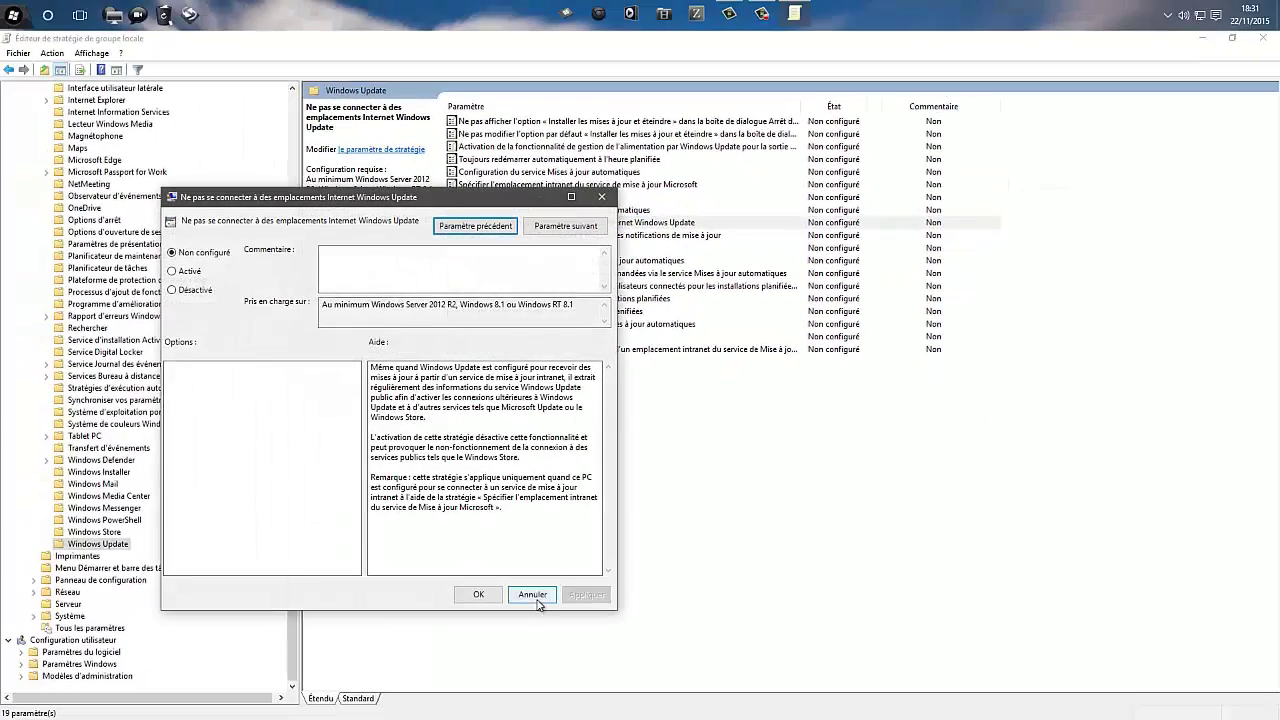
left_click(534, 596)
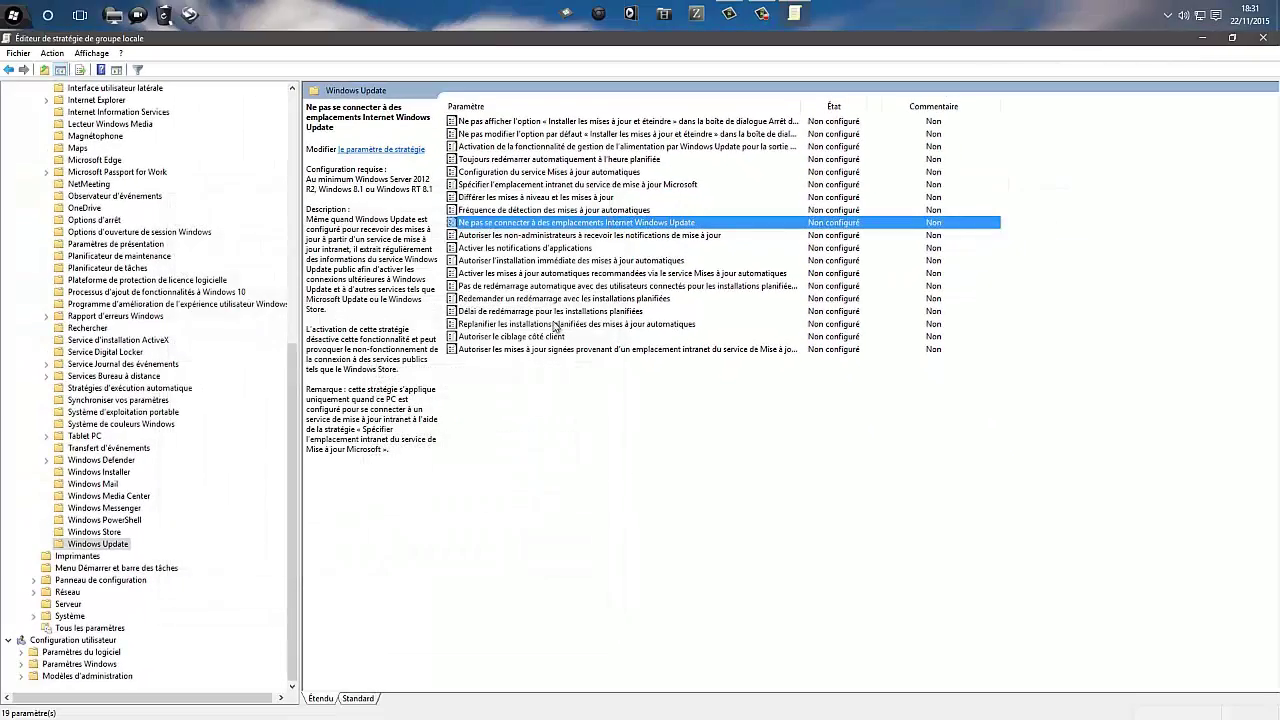
left_click(1264, 38)
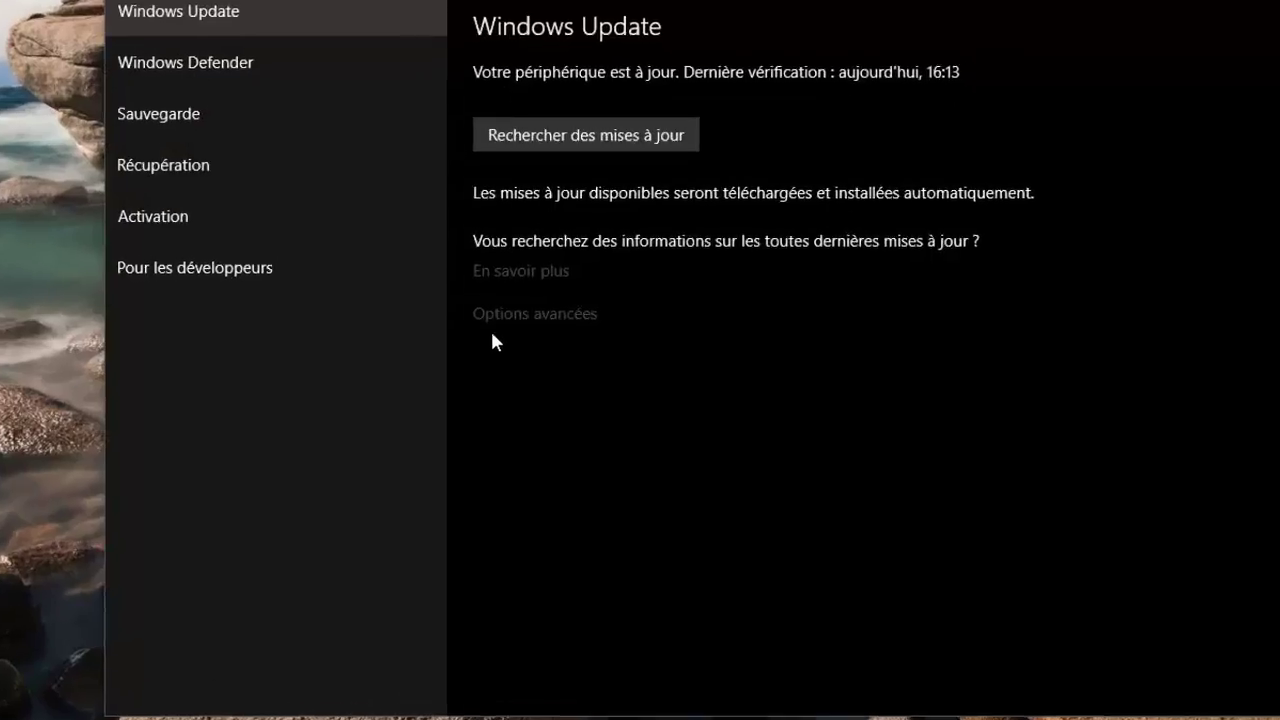
Step: Open the advanced options of Windows Update in the system settings
left_click(545, 293)
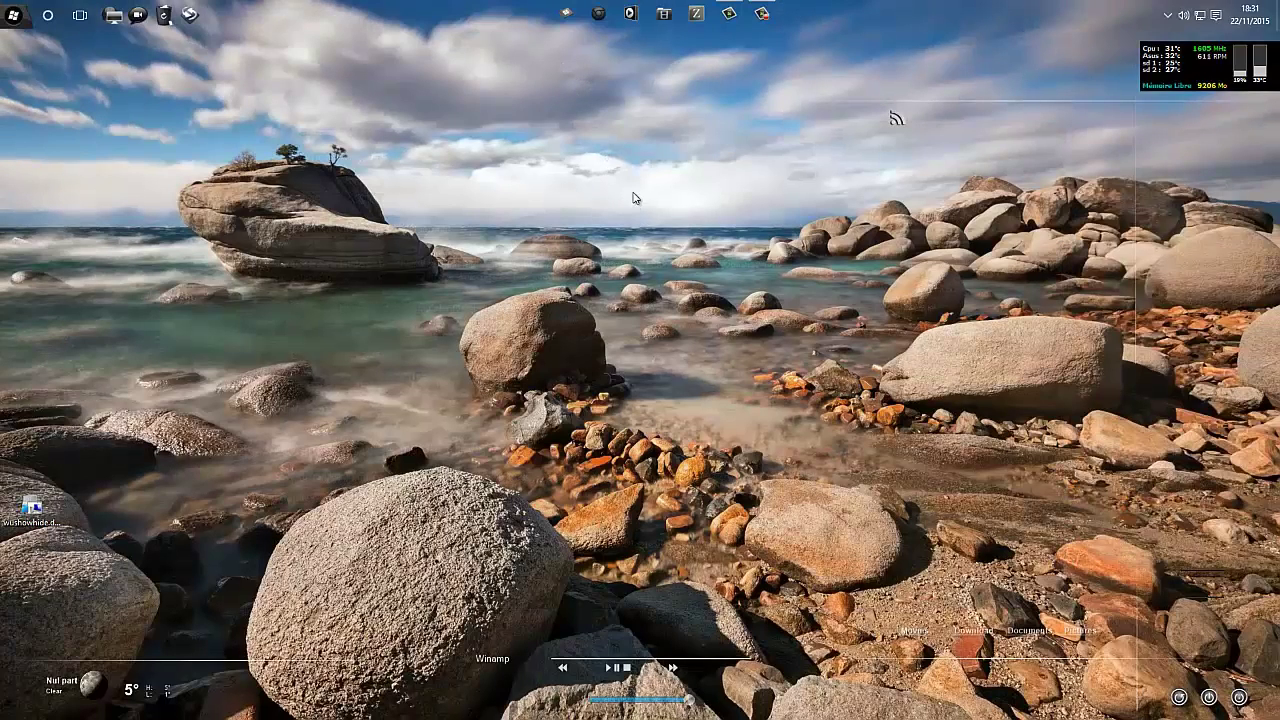
Step: Switch to Microsoft Edge and load the bookmarked Microsoft support article support.microsoft.com/en-us/kb/3073930
right_click(381, 131)
left_click(430, 236)
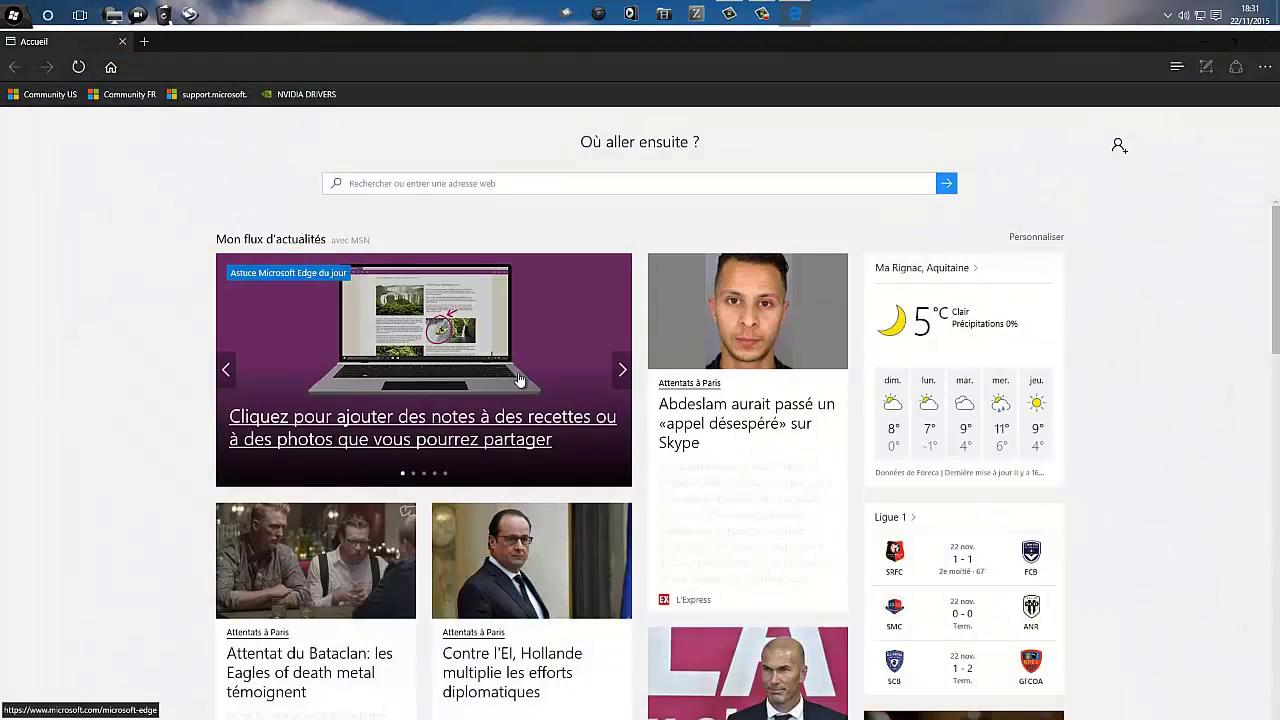
left_click(208, 94)
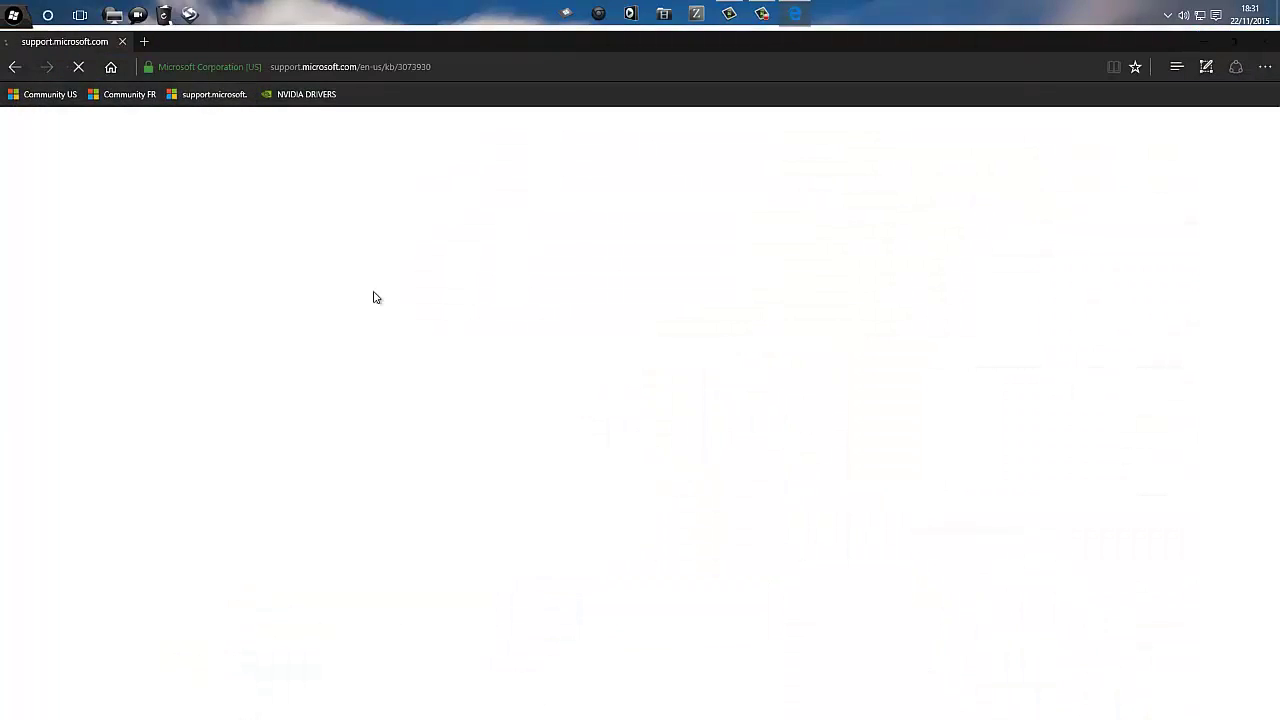
Step: Read the article on temporarily blocking a Windows or driver update, including the download section for the "Show or hide updates" troubleshooter
scroll(780, 426, "down", 3)
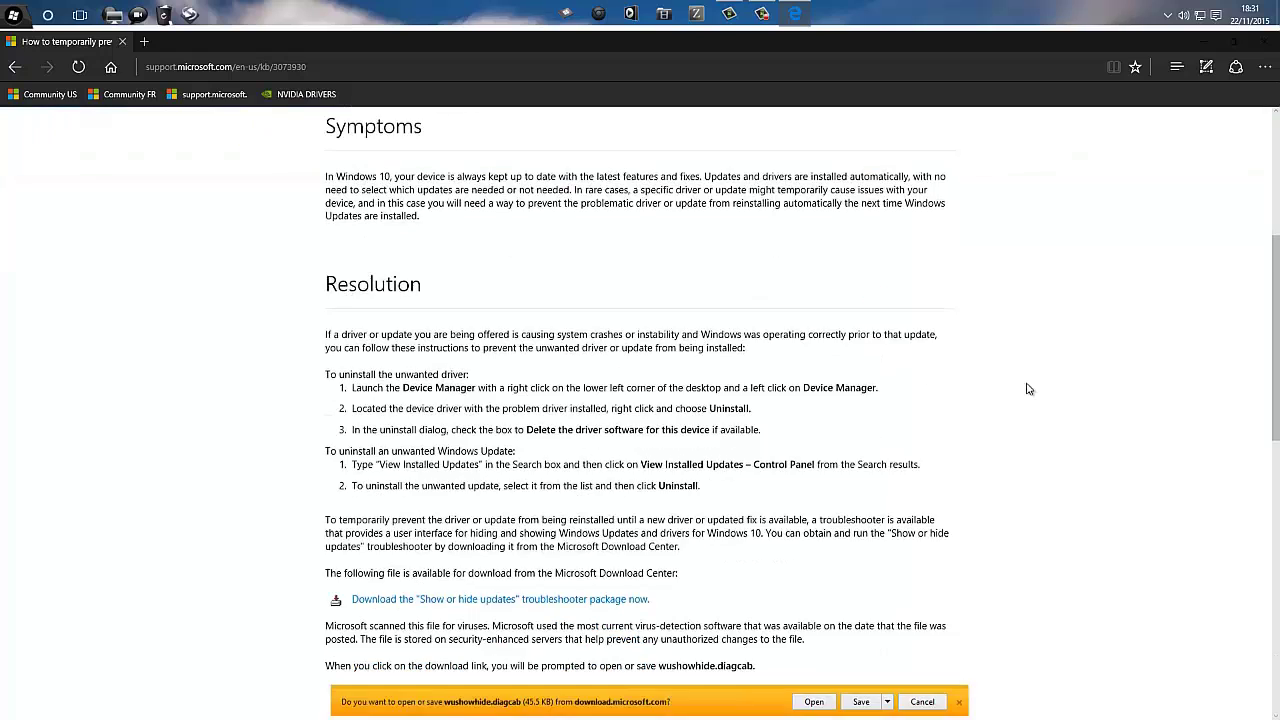
scroll(1026, 389, "up", 3)
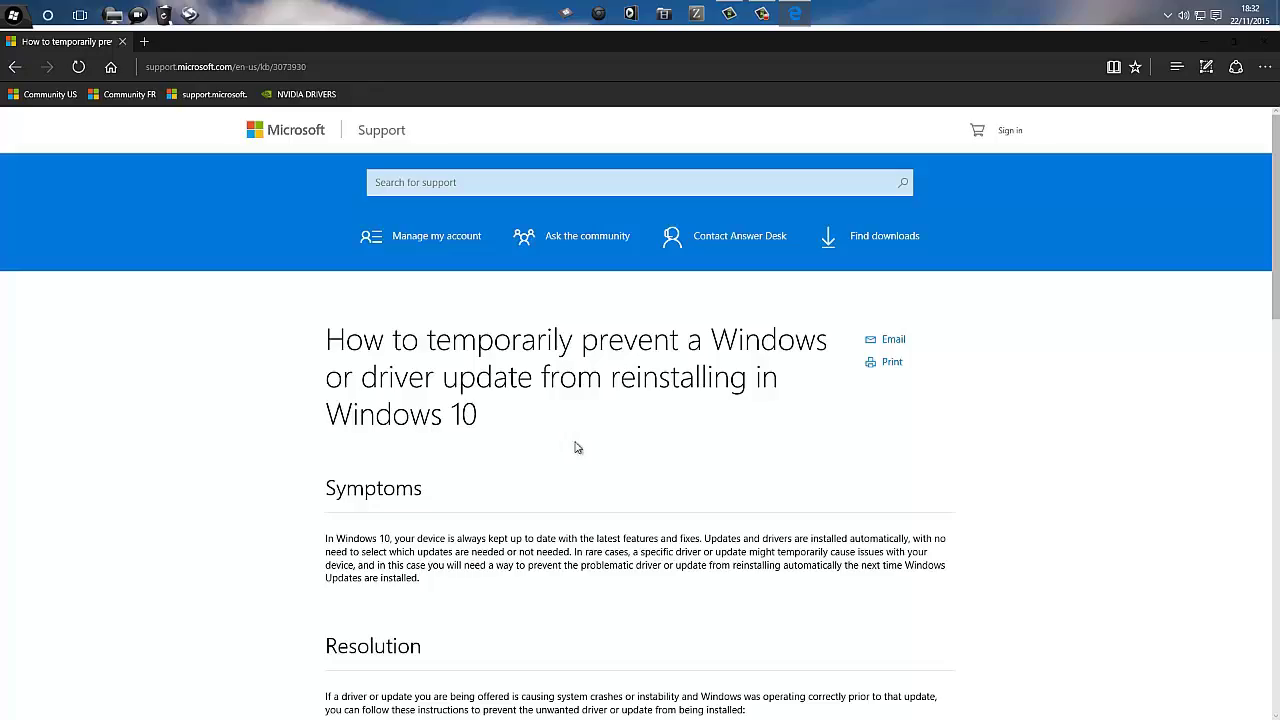
scroll(631, 423, "down", 2)
scroll(852, 423, "down", 5)
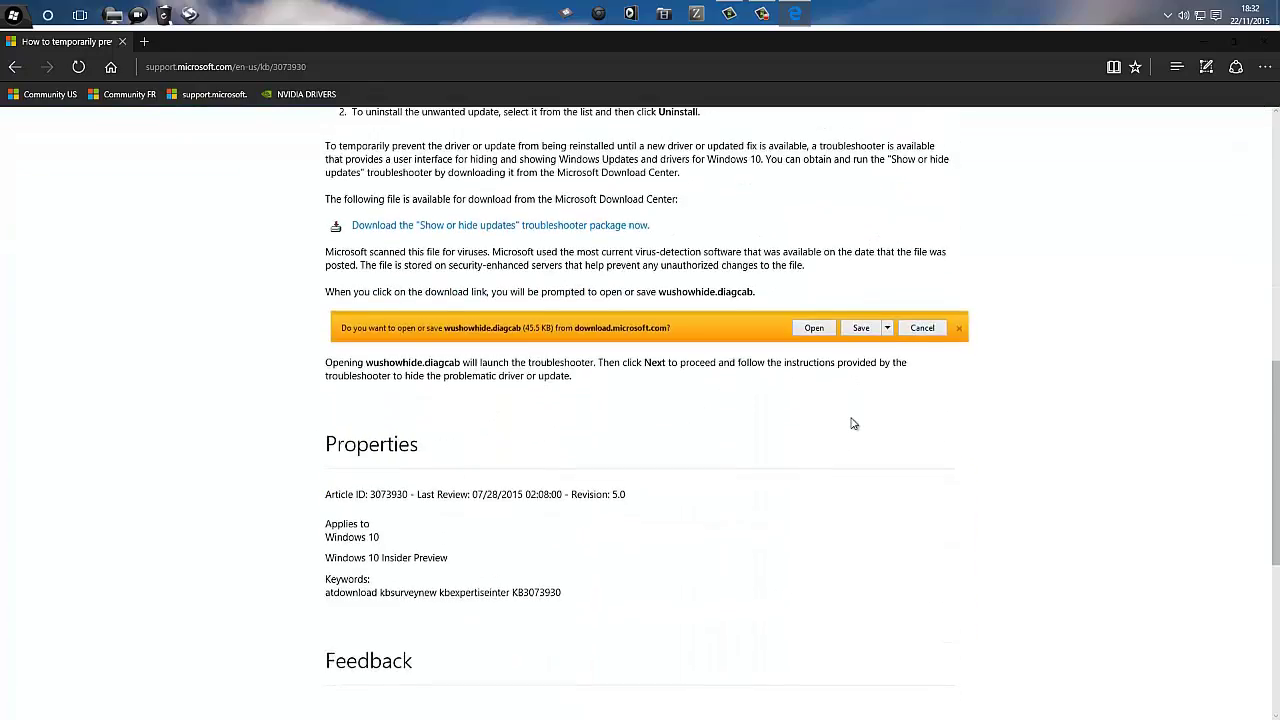
scroll(852, 423, "down", 3)
scroll(920, 433, "up", 4)
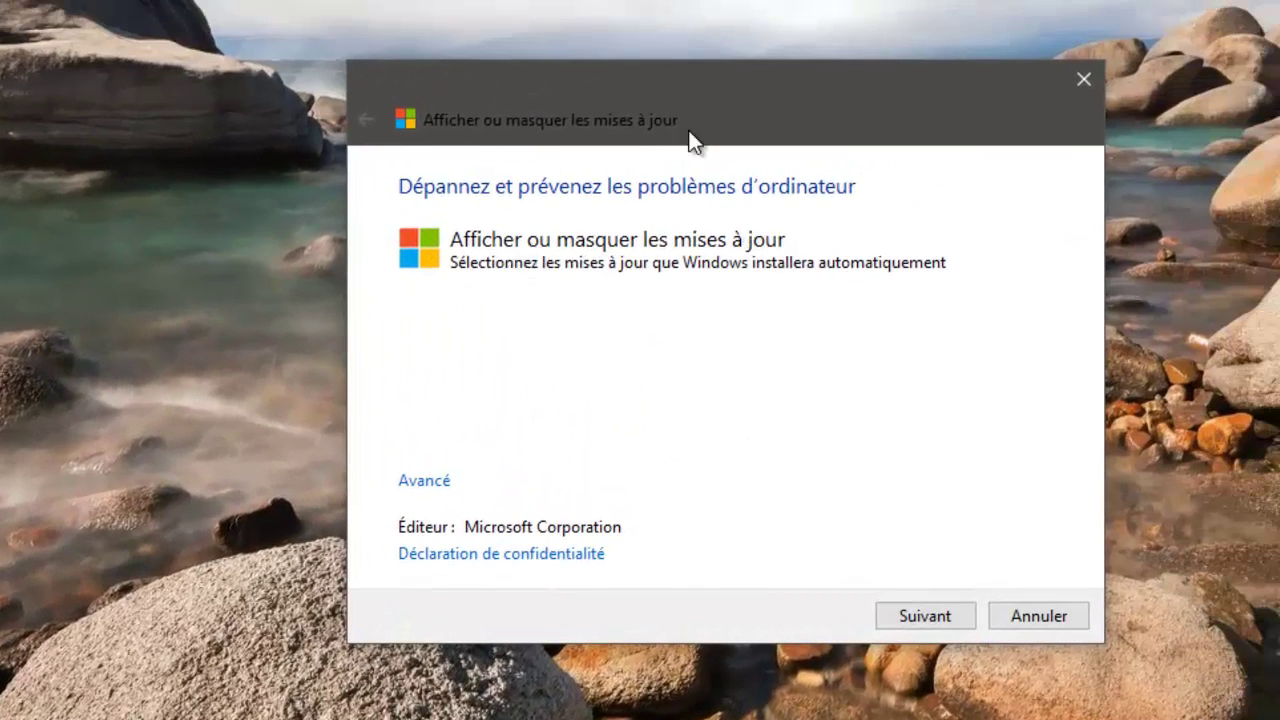
Step: Advance the "Afficher ou masquer les mises à jour" troubleshooter to its hide-or-show choices, and cancel it
left_click(915, 620)
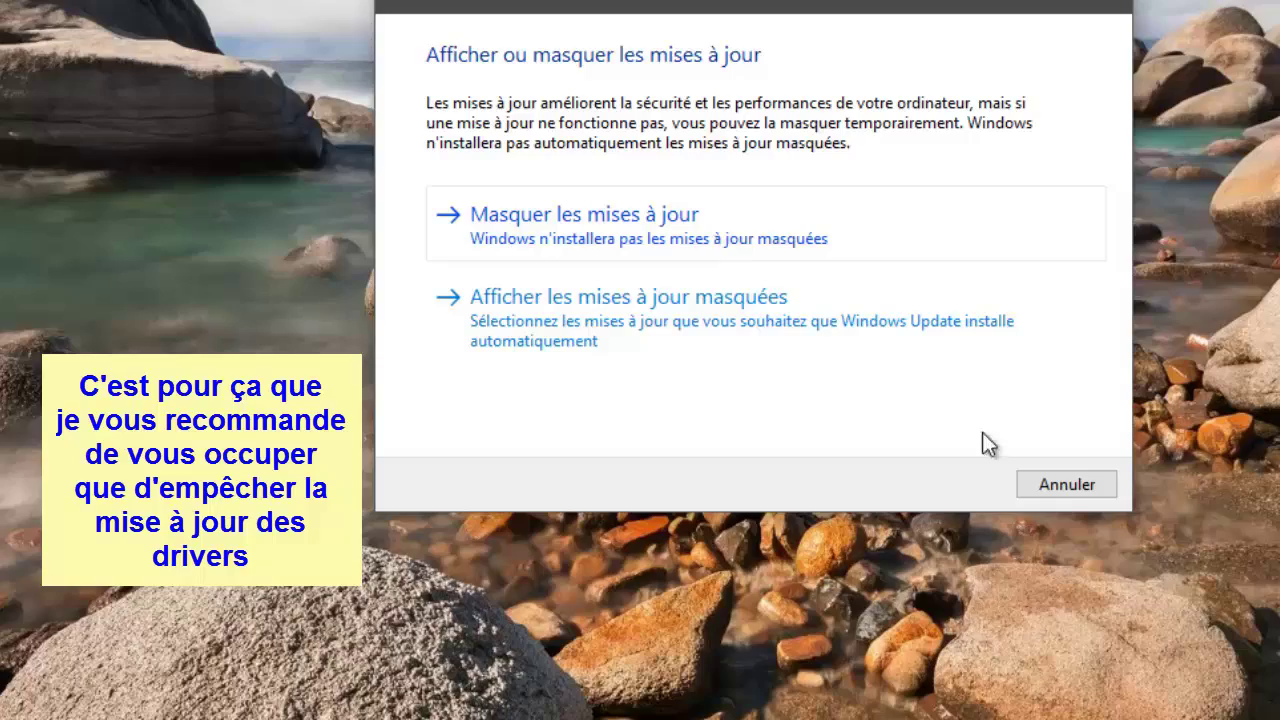
left_click(1068, 485)
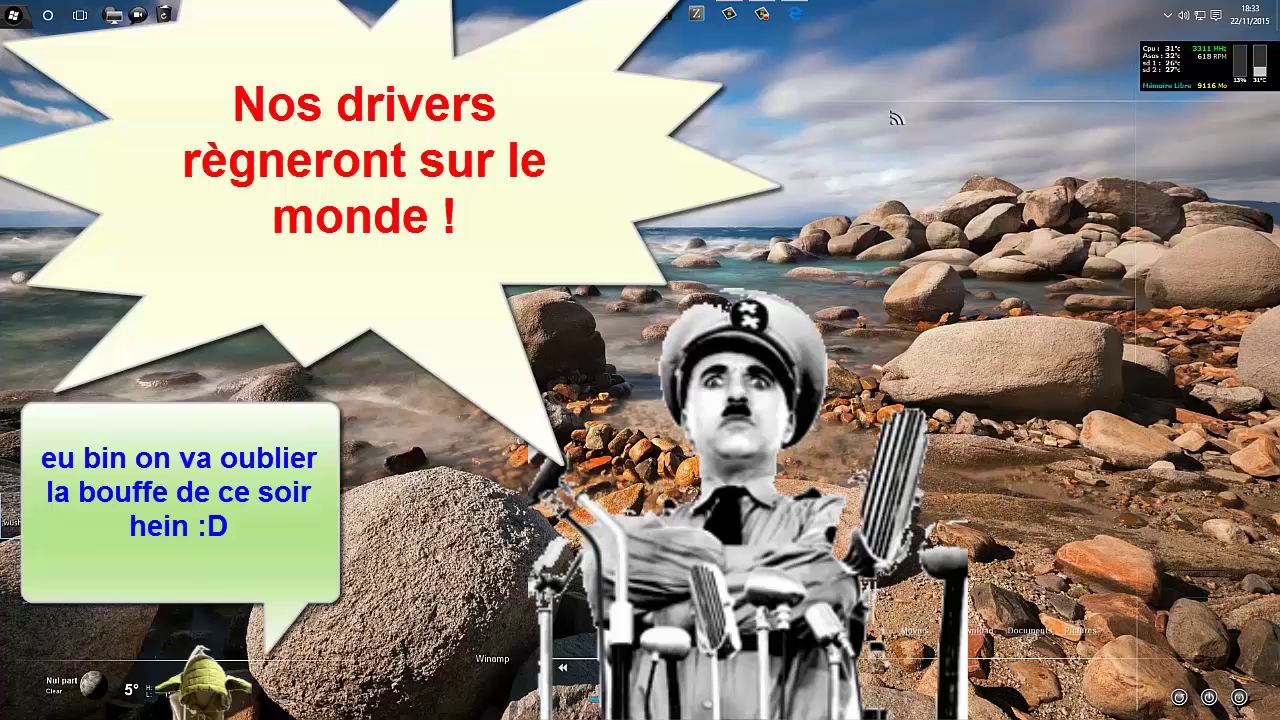
Step: Open the Device Manager (Gestionnaire de périphériques) and expand the Cartes graphiques category
right_click(12, 14)
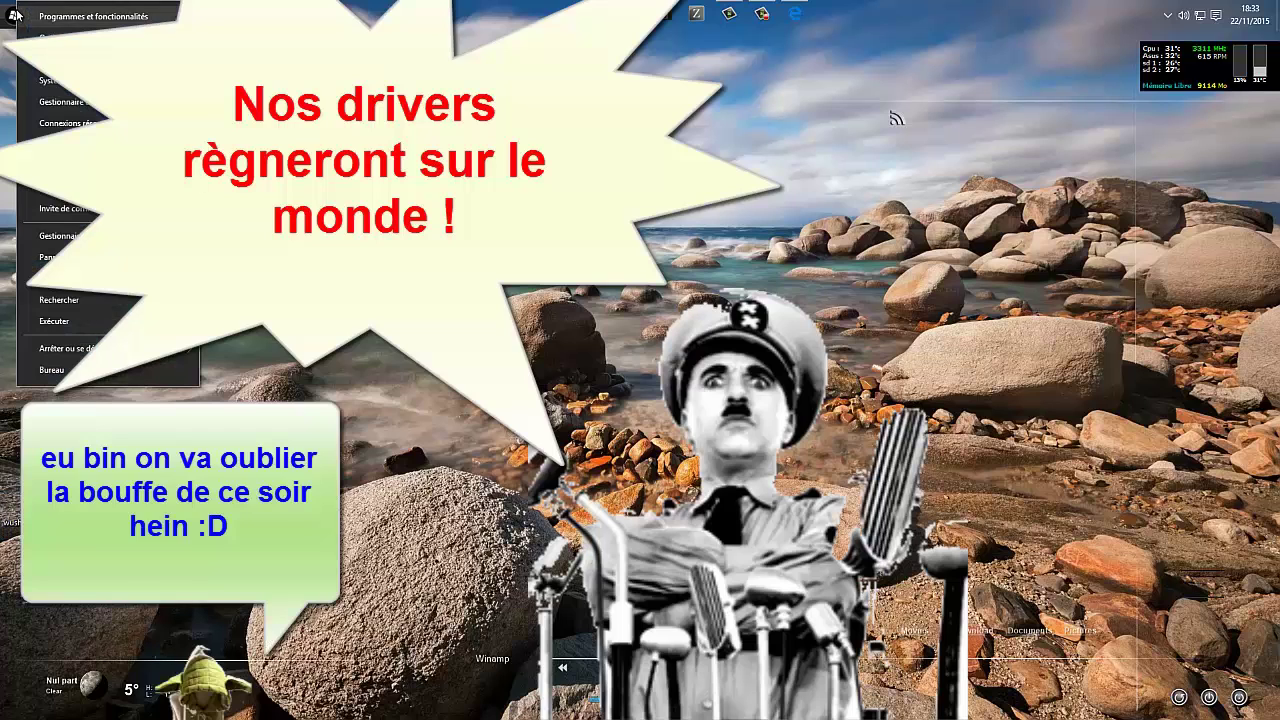
left_click(410, 90)
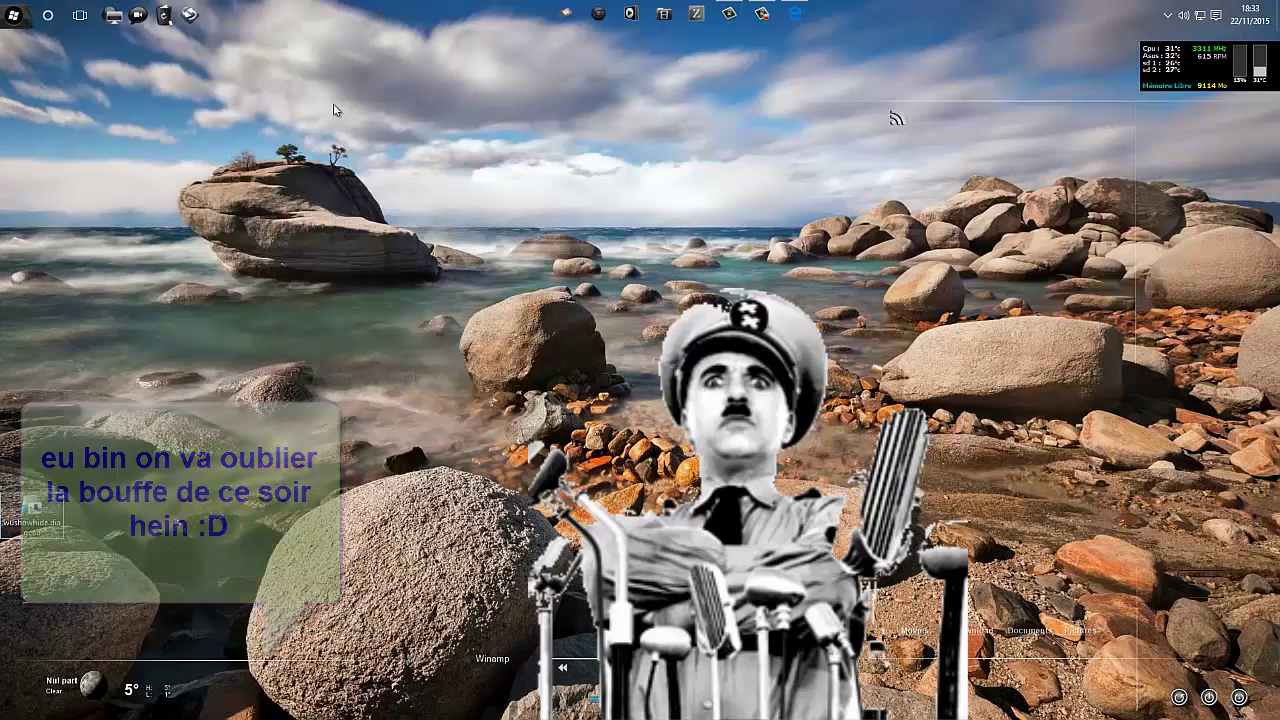
right_click(12, 14)
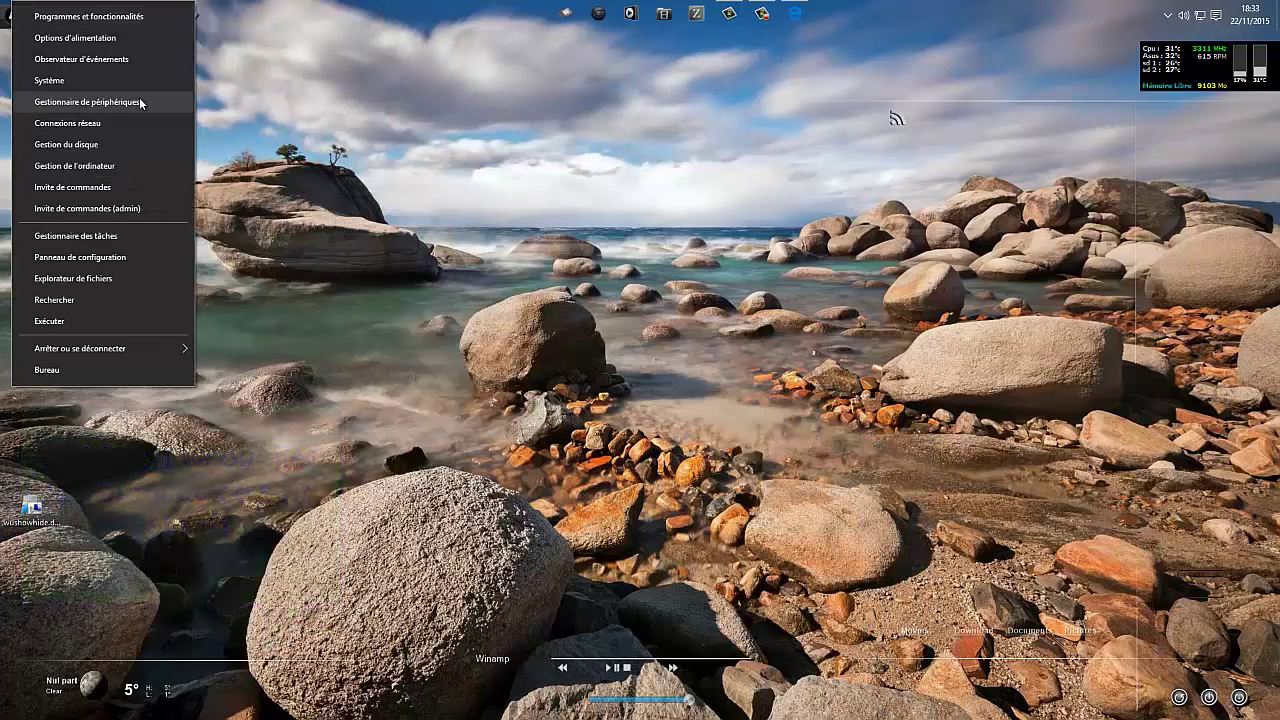
left_click(315, 222)
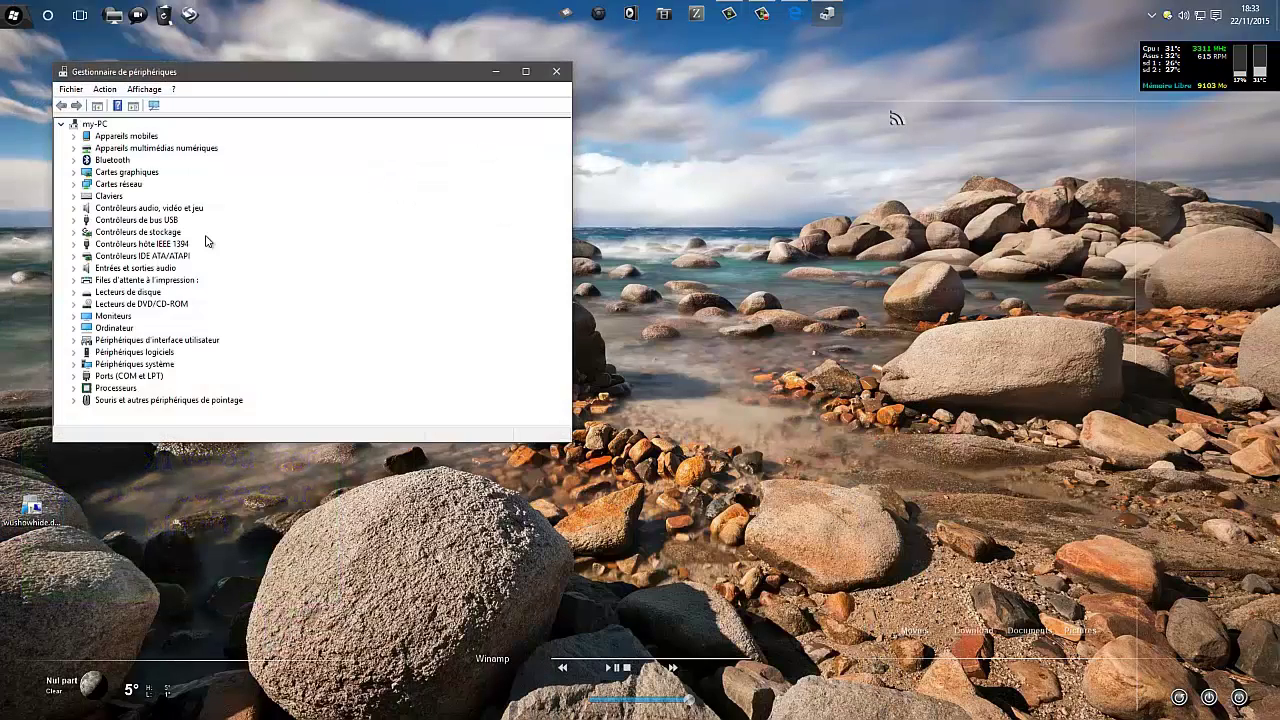
double_click(128, 176)
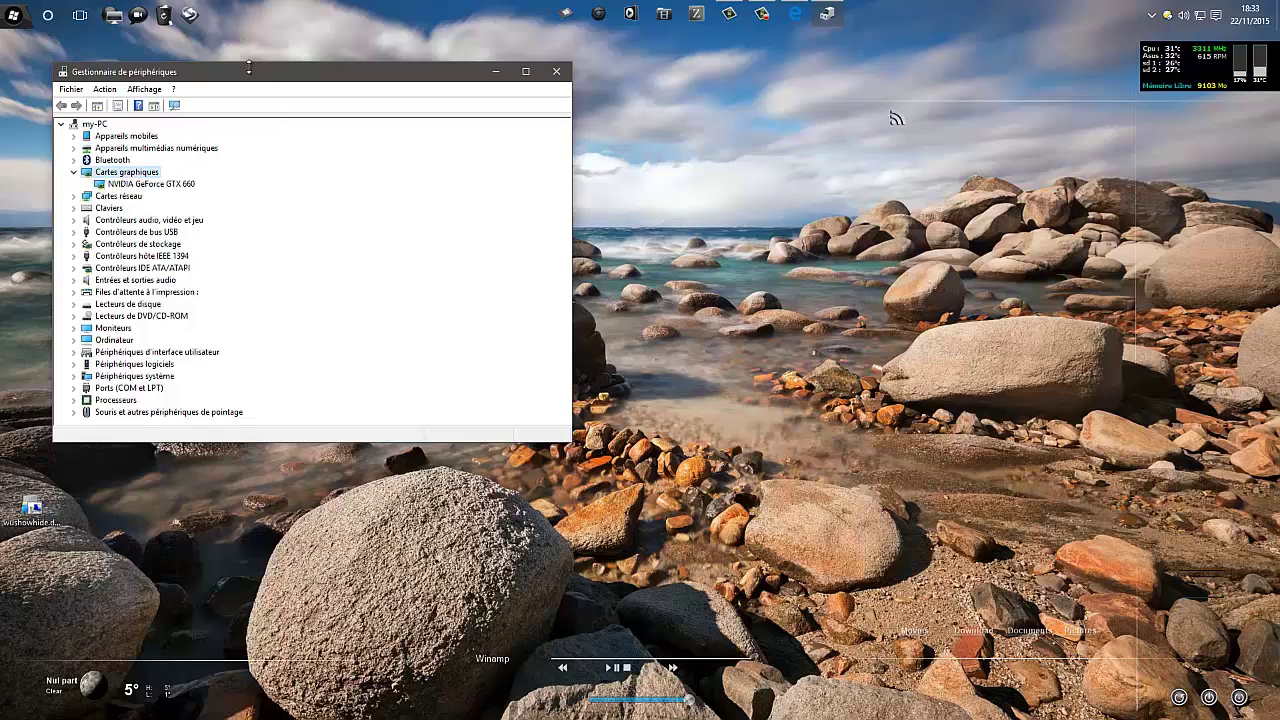
left_click_drag(229, 77, 416, 152)
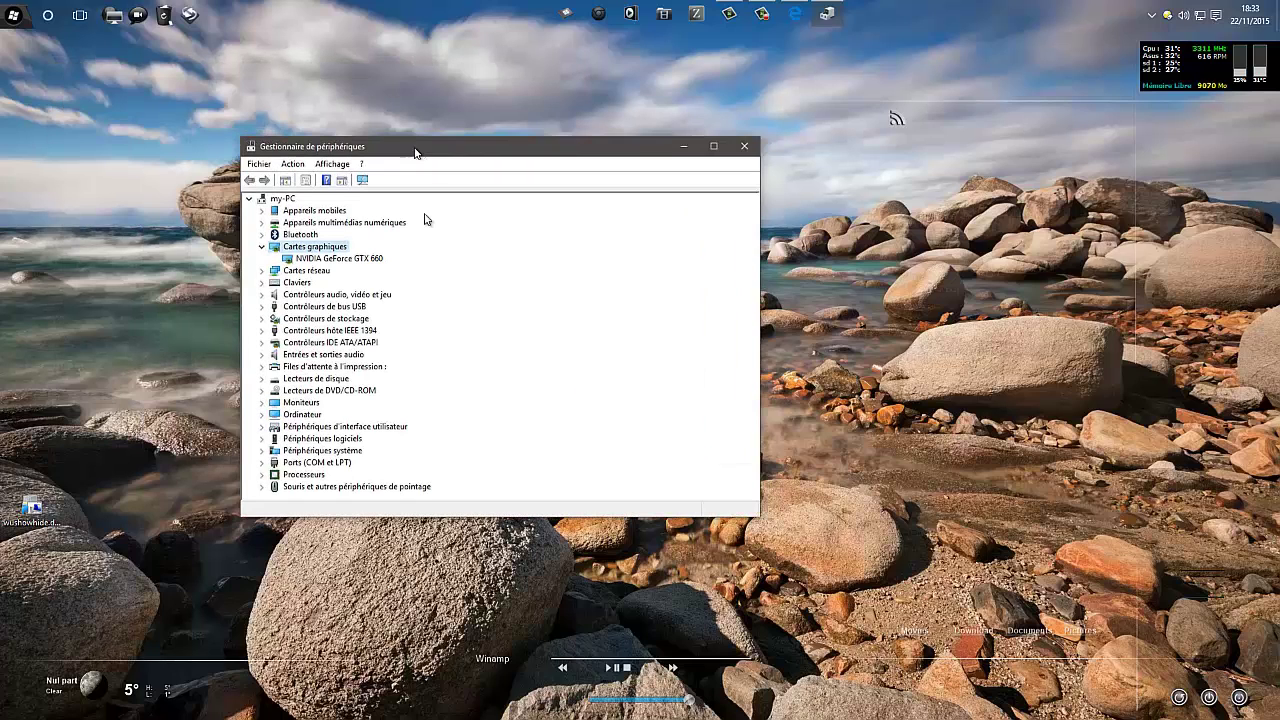
Step: View the driver details (Pilote) in the properties of the NVIDIA GeForce GTX 660, and close them without changes
right_click(317, 262)
left_click(356, 335)
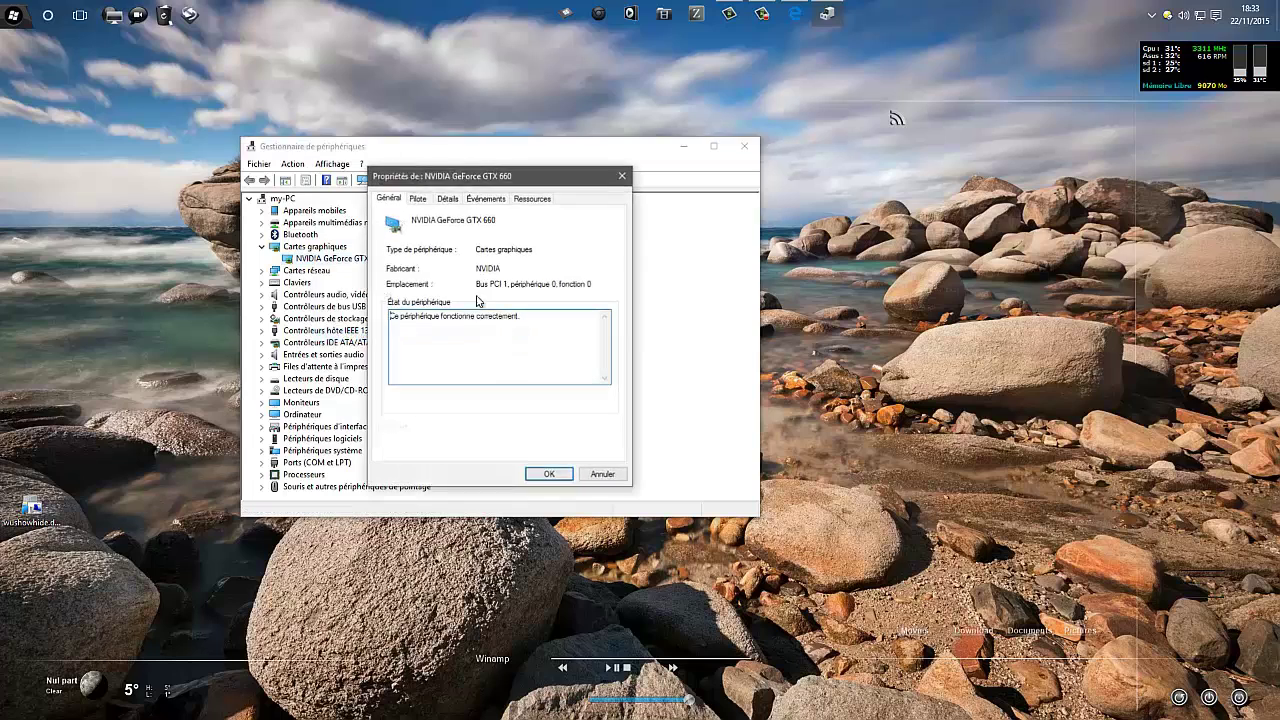
left_click(417, 198)
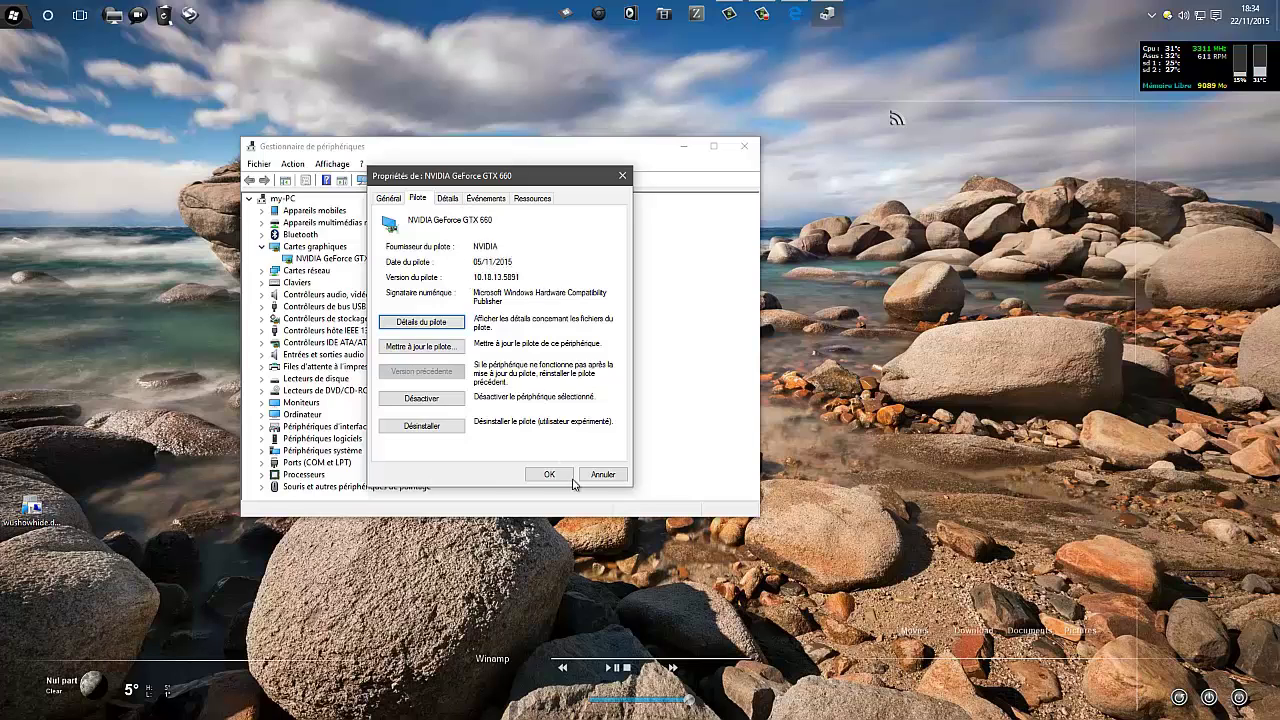
left_click(602, 474)
Step: Switch to Microsoft Edge to view the bookmarked NVIDIA DRIVERS page, and close both the browser and the Device Manager
left_click(795, 14)
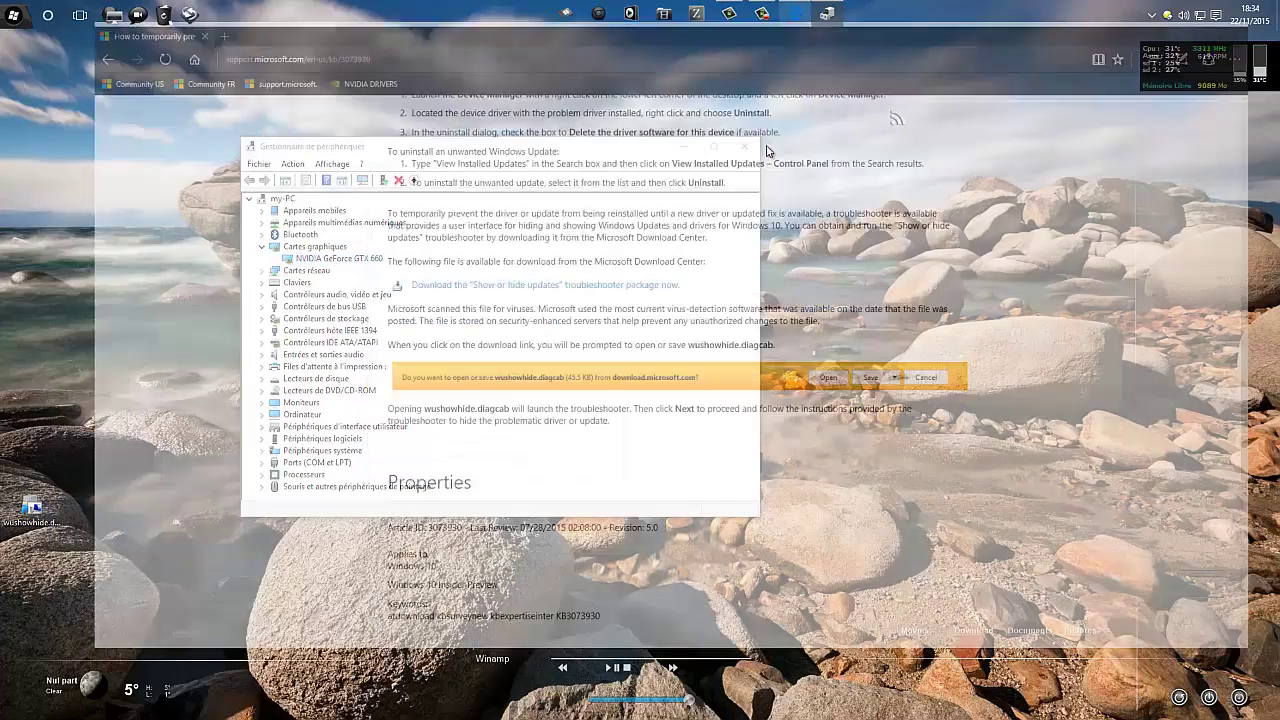
left_click(264, 93)
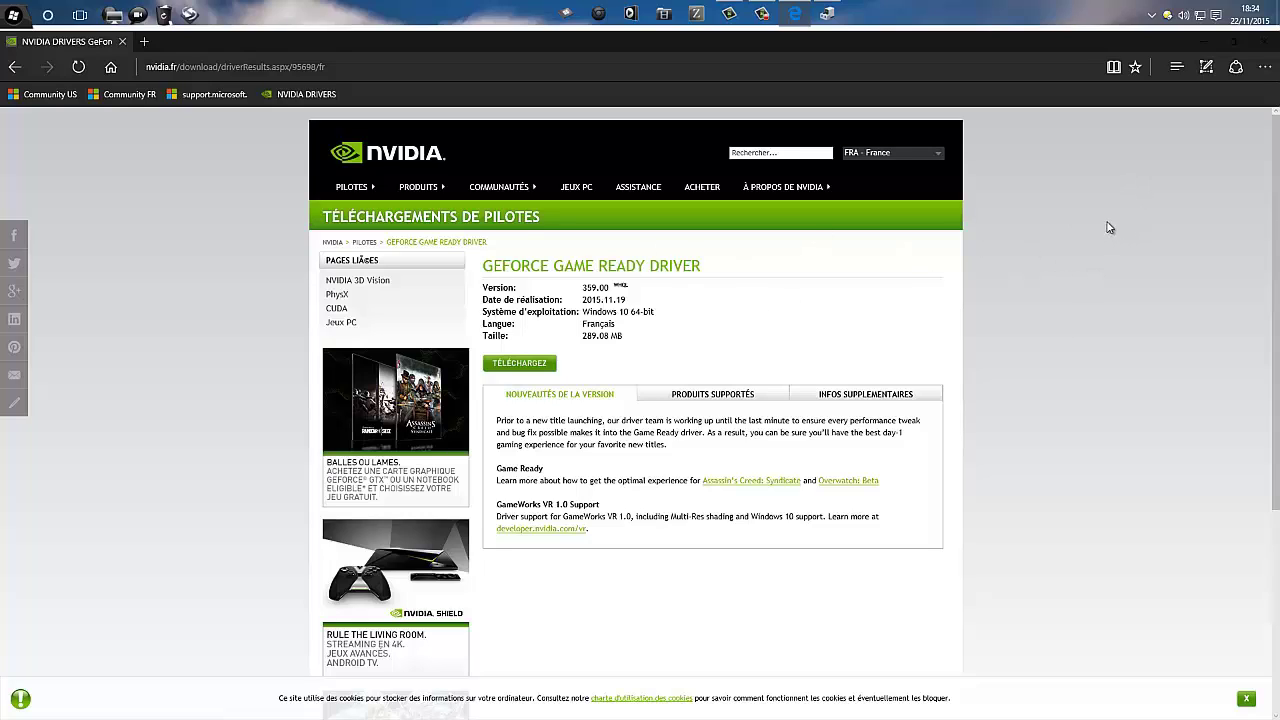
left_click(1263, 44)
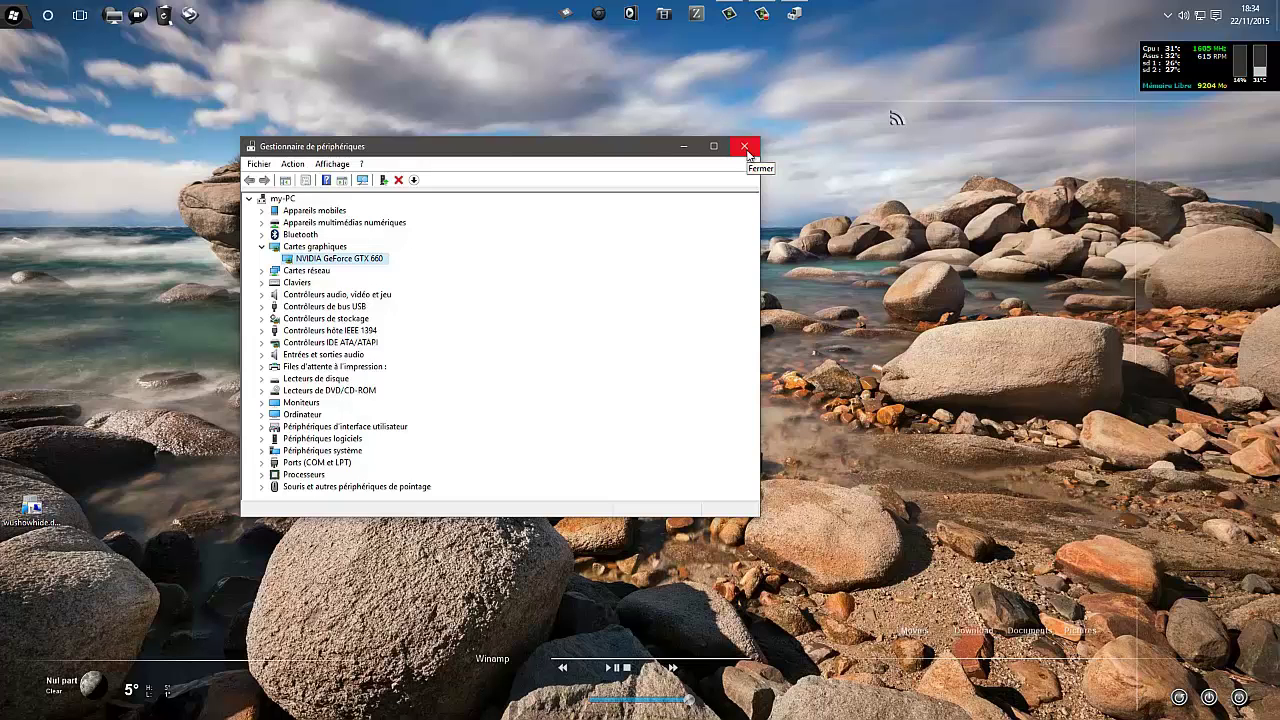
left_click(745, 147)
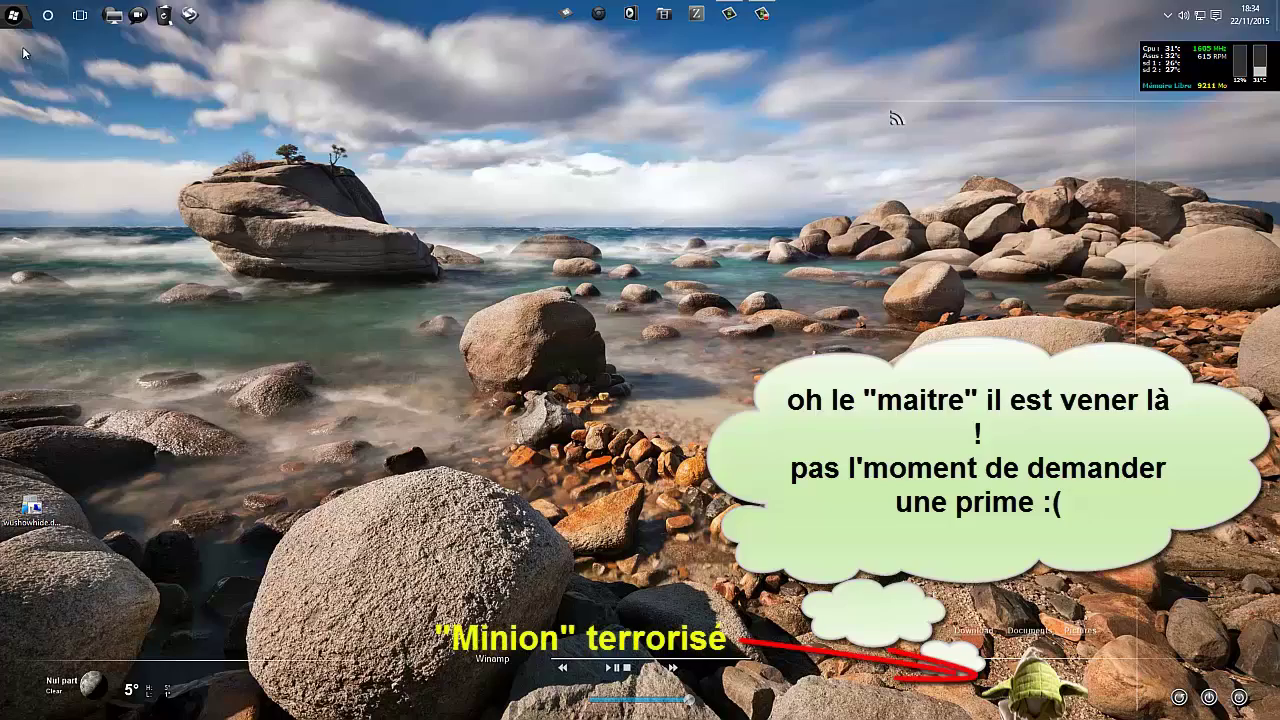
Step: Open Périphériques et imprimantes from the Matériel et audio category of the Control Panel
right_click(13, 15)
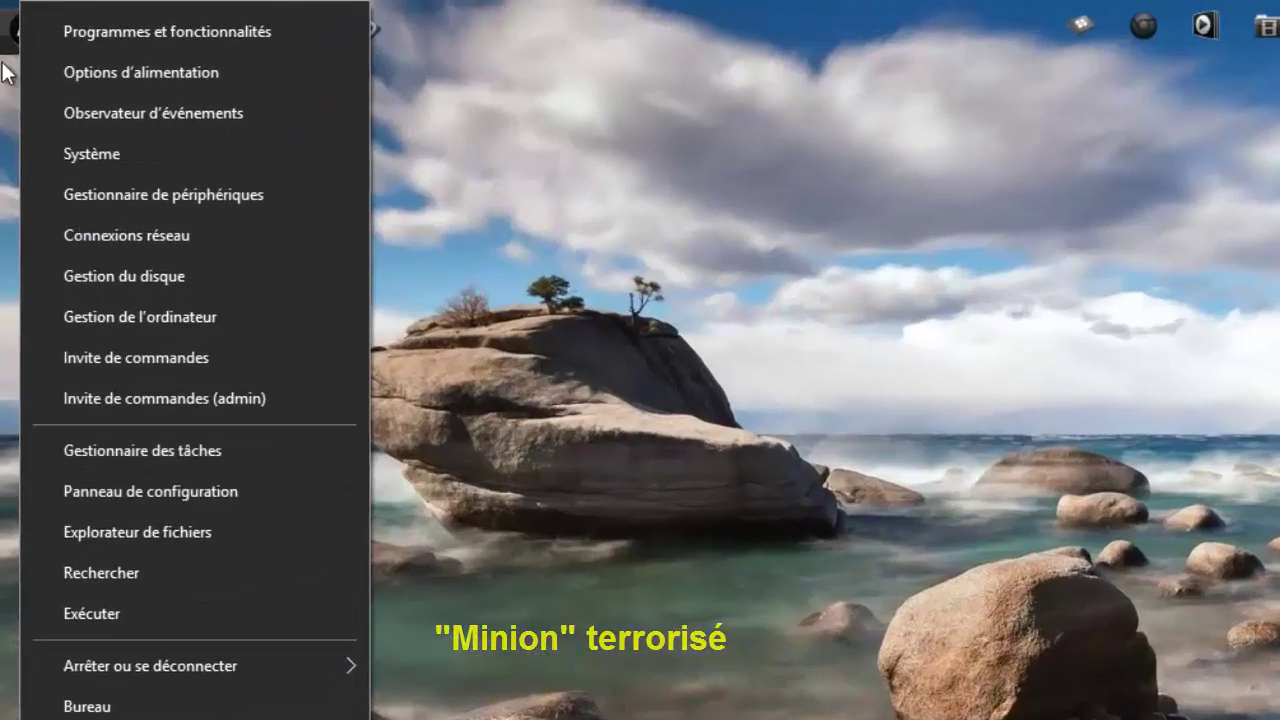
left_click(145, 487)
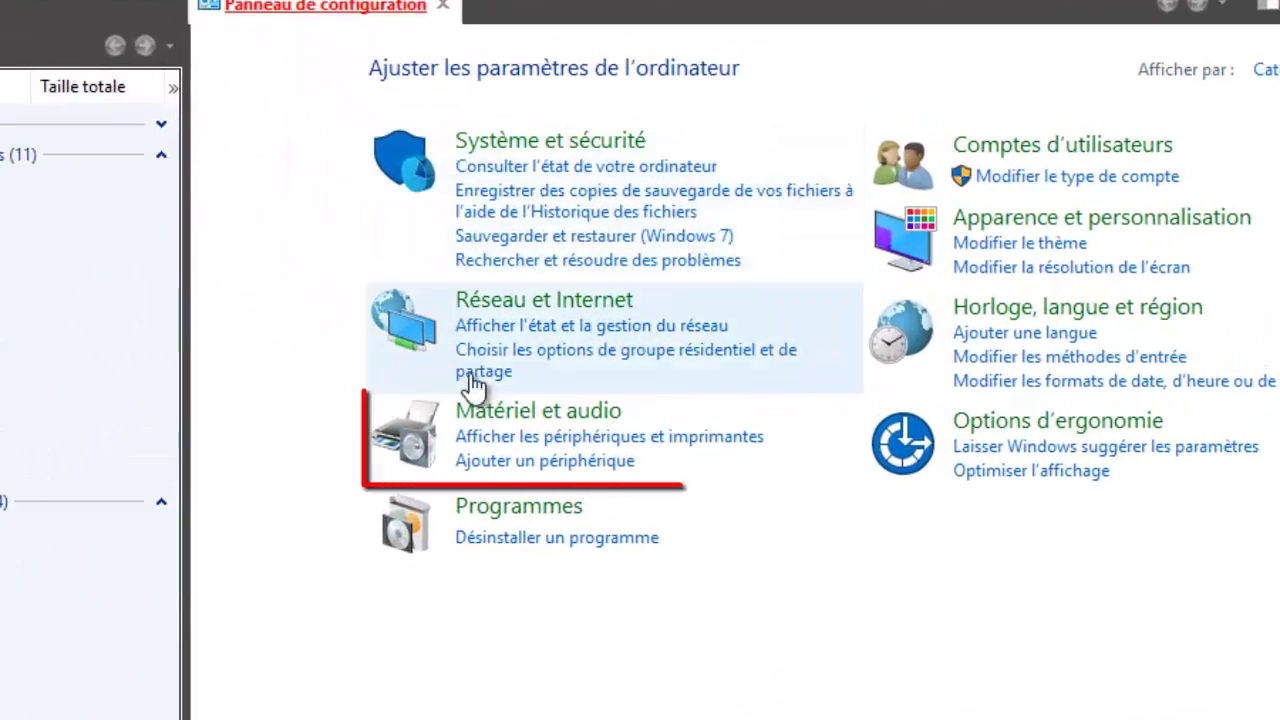
left_click(612, 415)
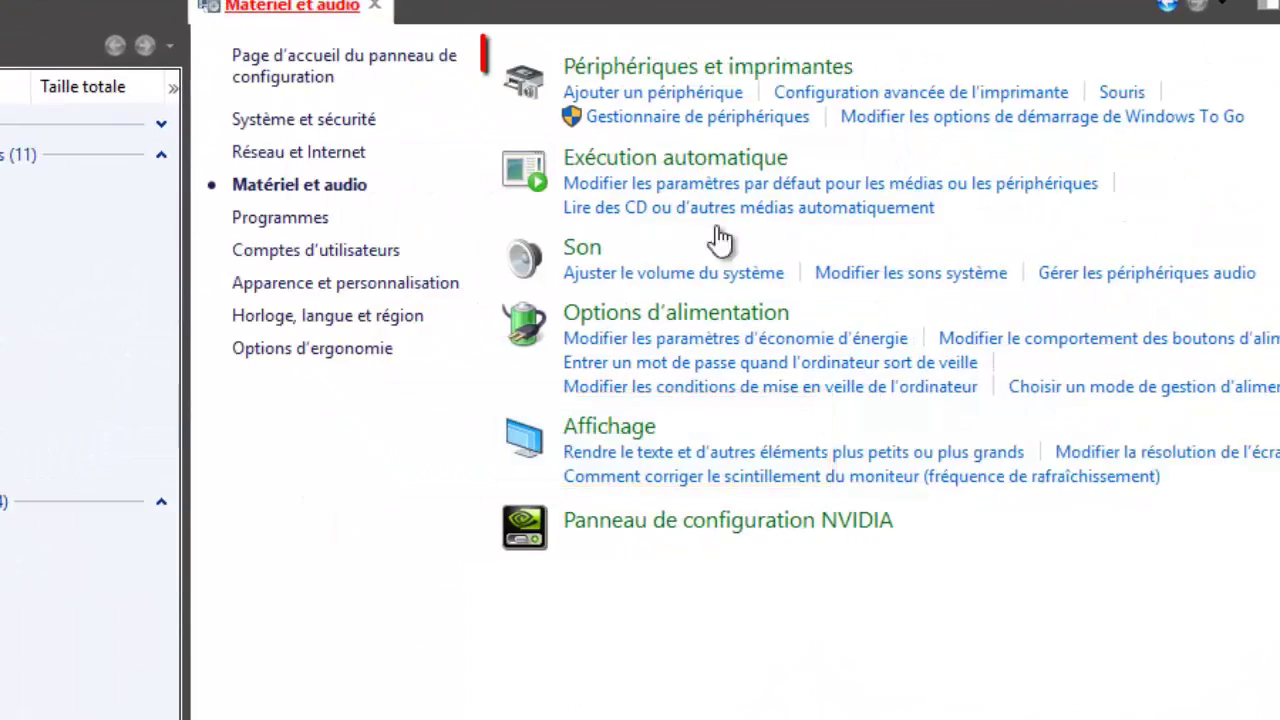
left_click(730, 68)
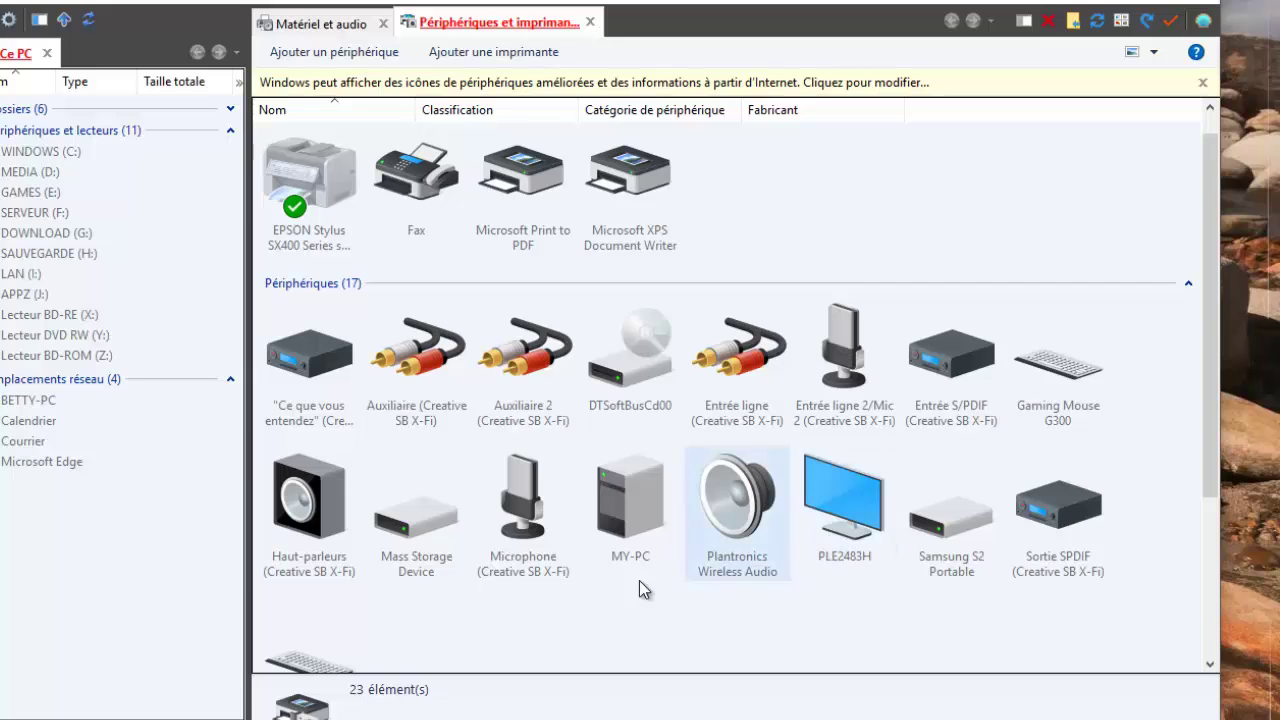
Step: Examine the device installation settings (Paramètres d'installation de périphériques) of the MY-PC device, and cancel the dialog without changes
left_click(646, 494)
scroll(655, 684, "down", 2)
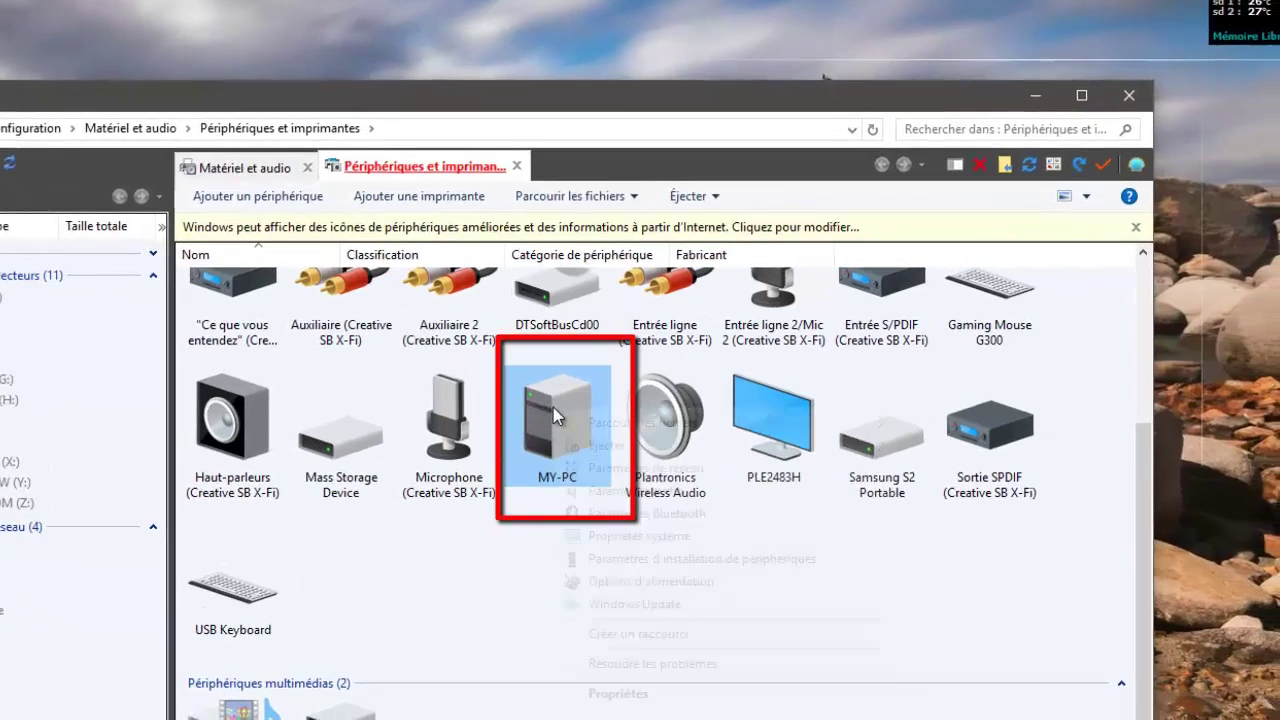
right_click(592, 425)
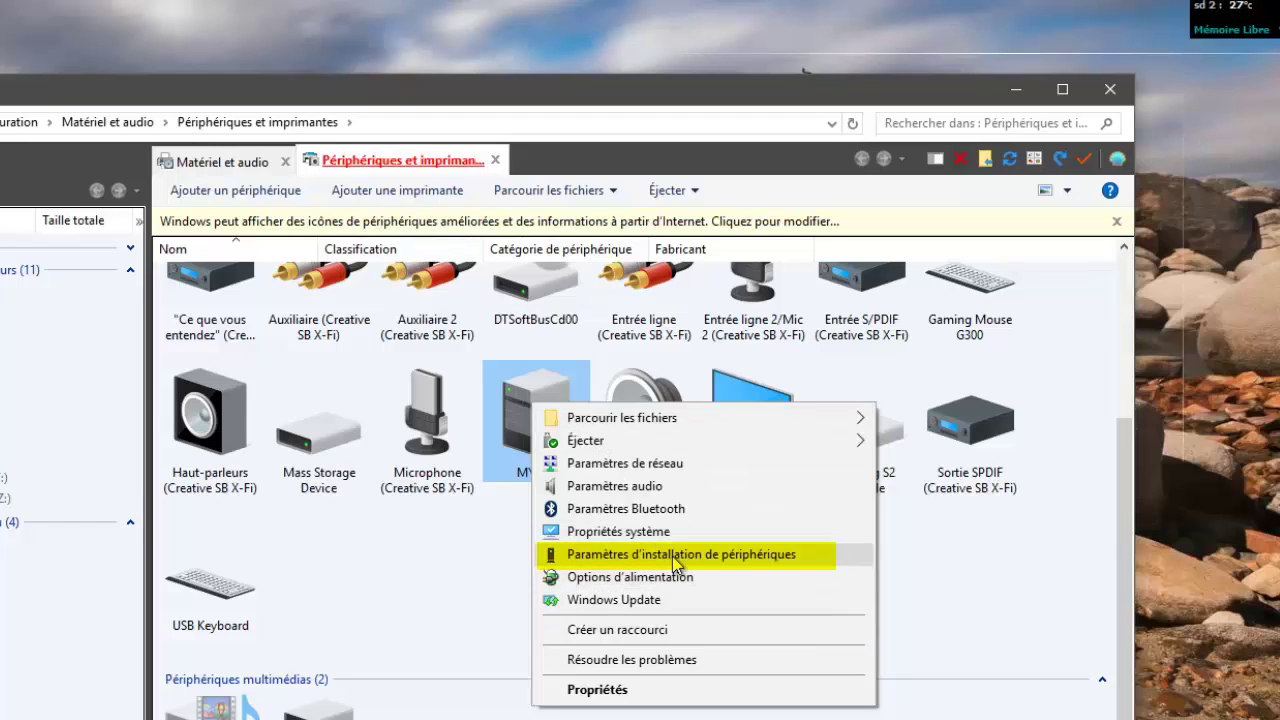
mouse_move(560, 442)
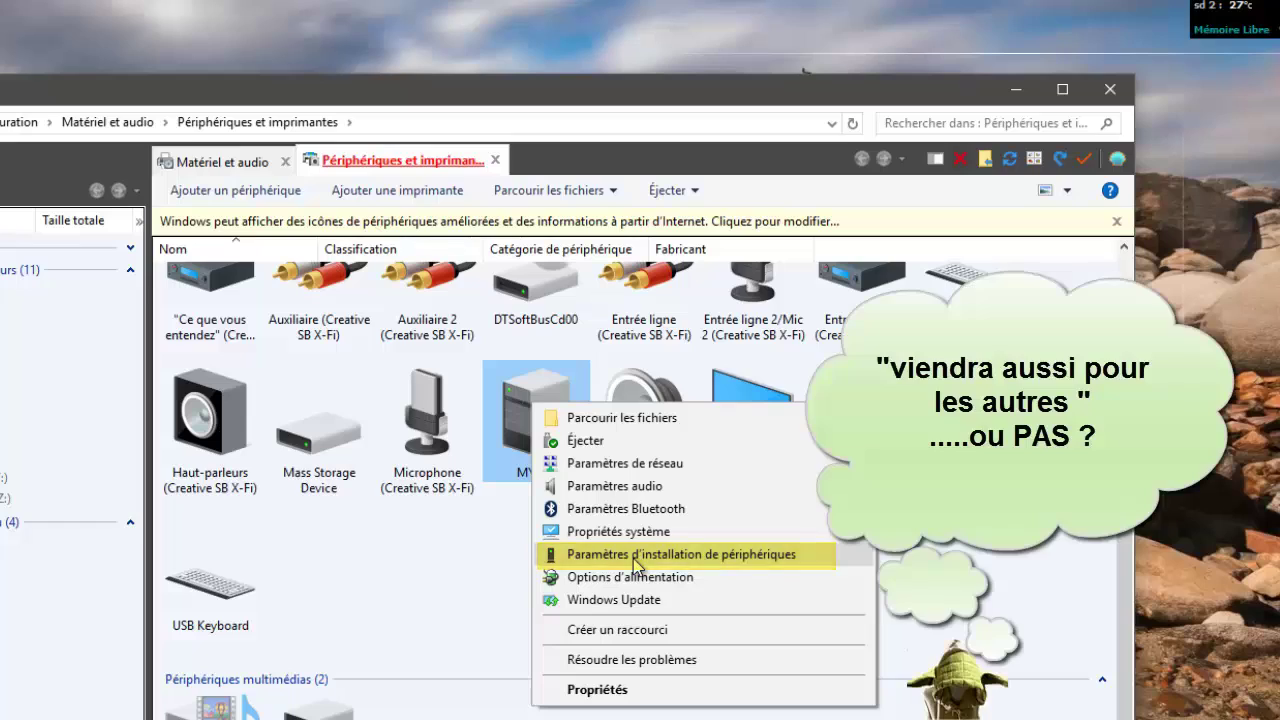
left_click(616, 560)
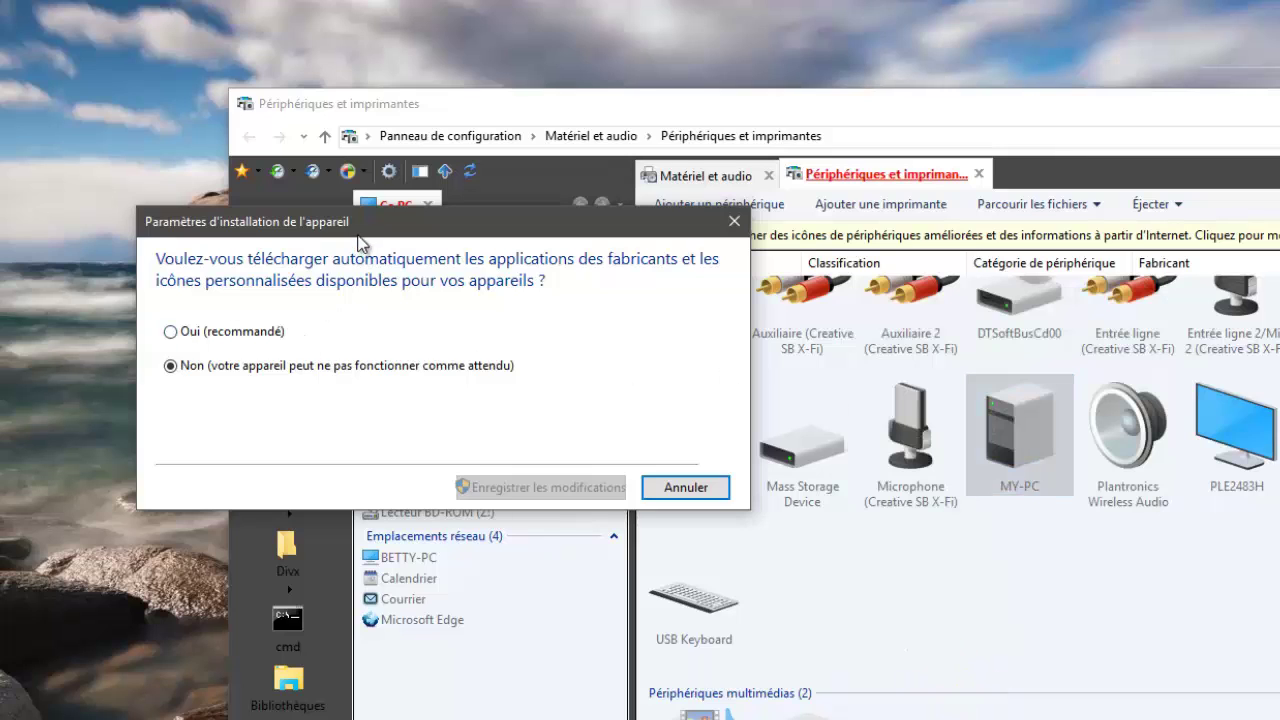
left_click_drag(350, 232, 270, 290)
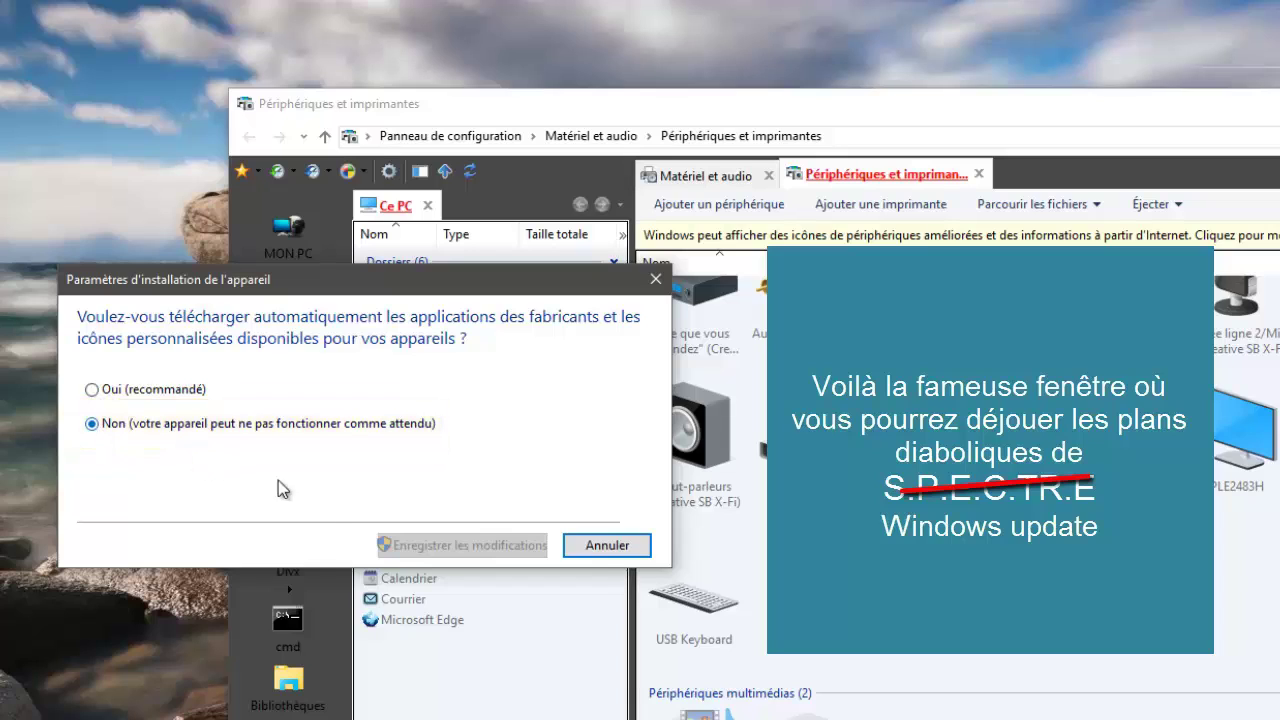
left_click(605, 545)
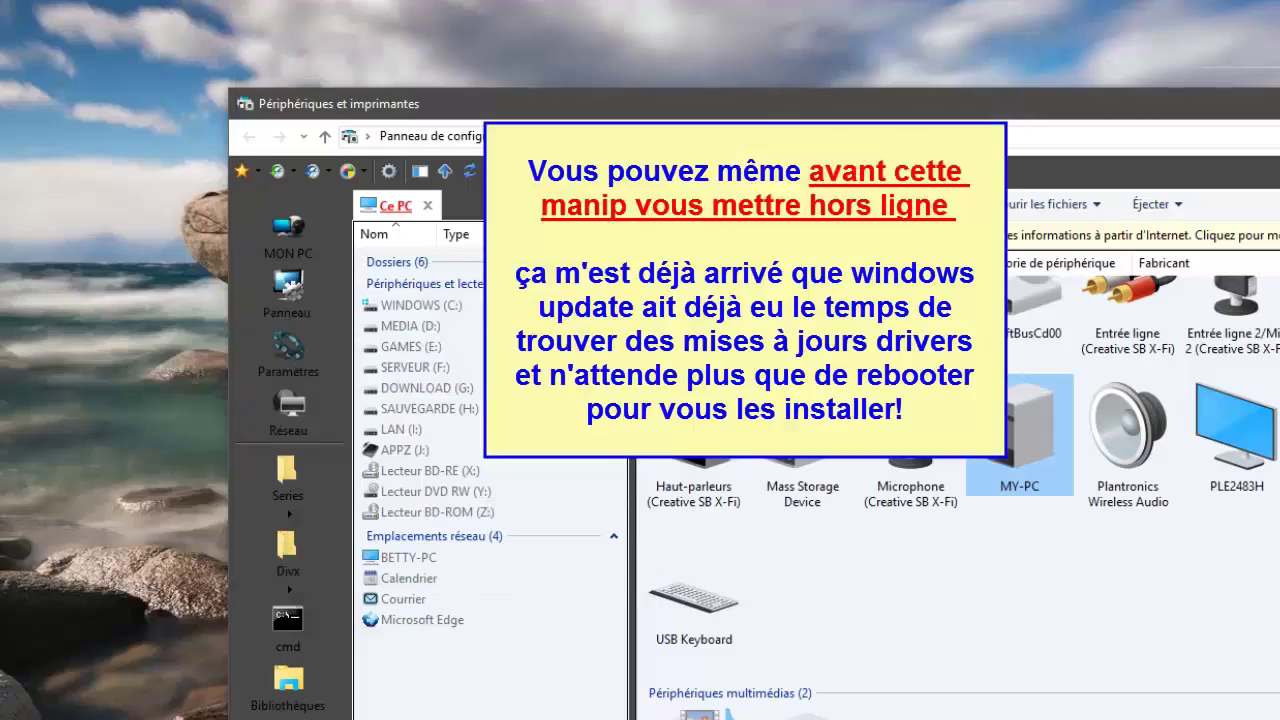